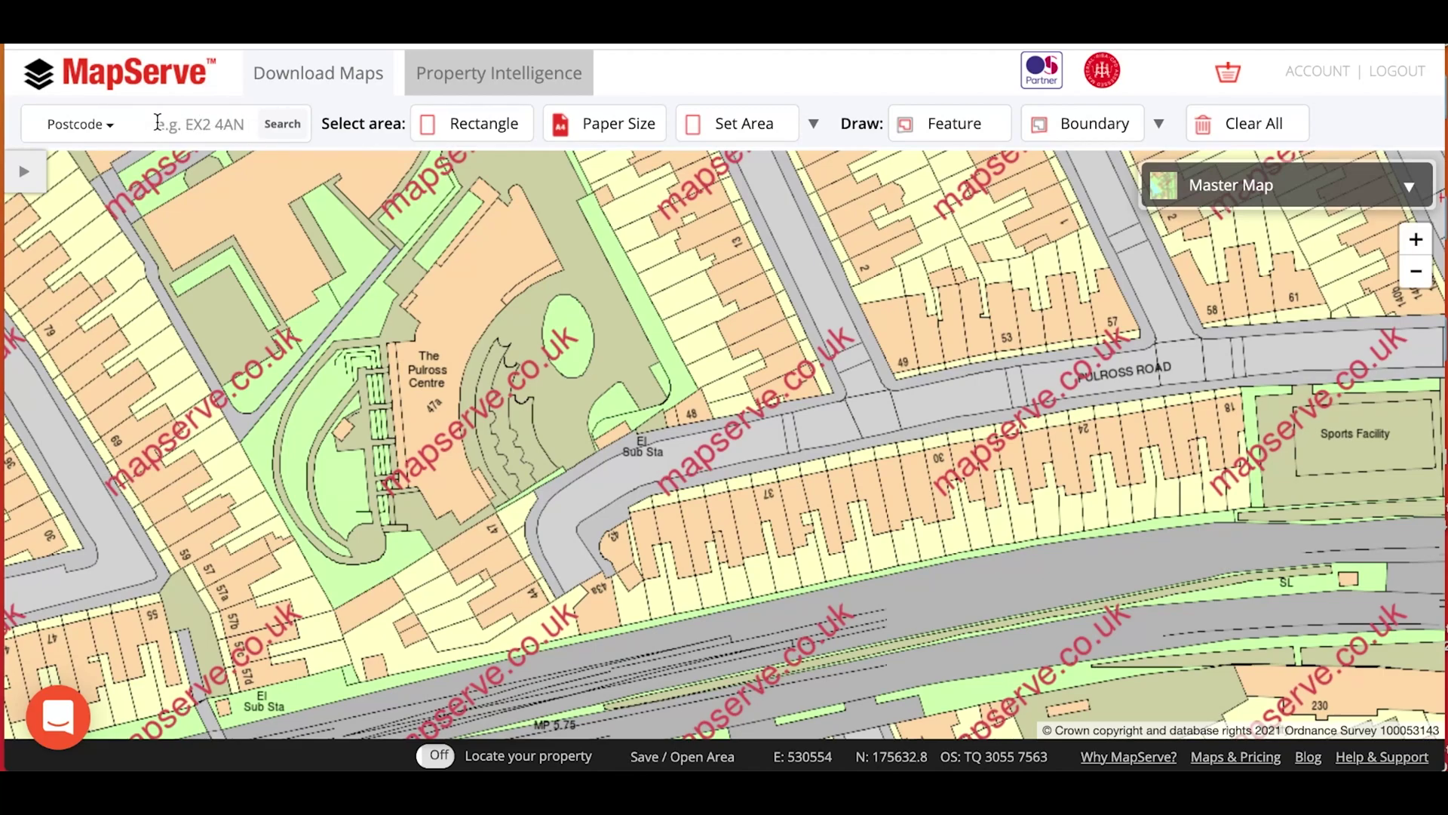
Search postcode EX2 4AN and jump the map to the 43 The Quay result
left_click(115, 128)
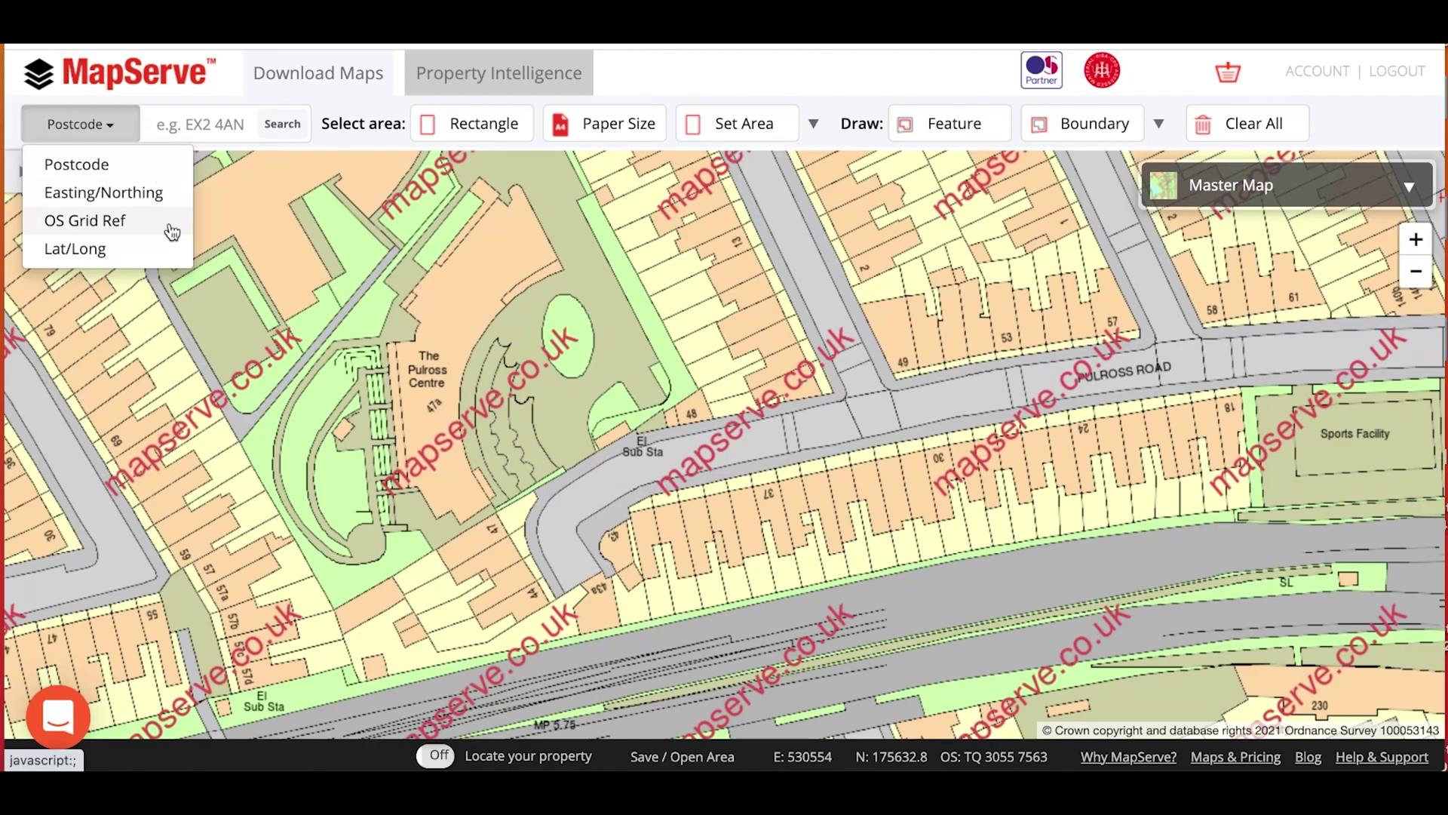
left_click(125, 131)
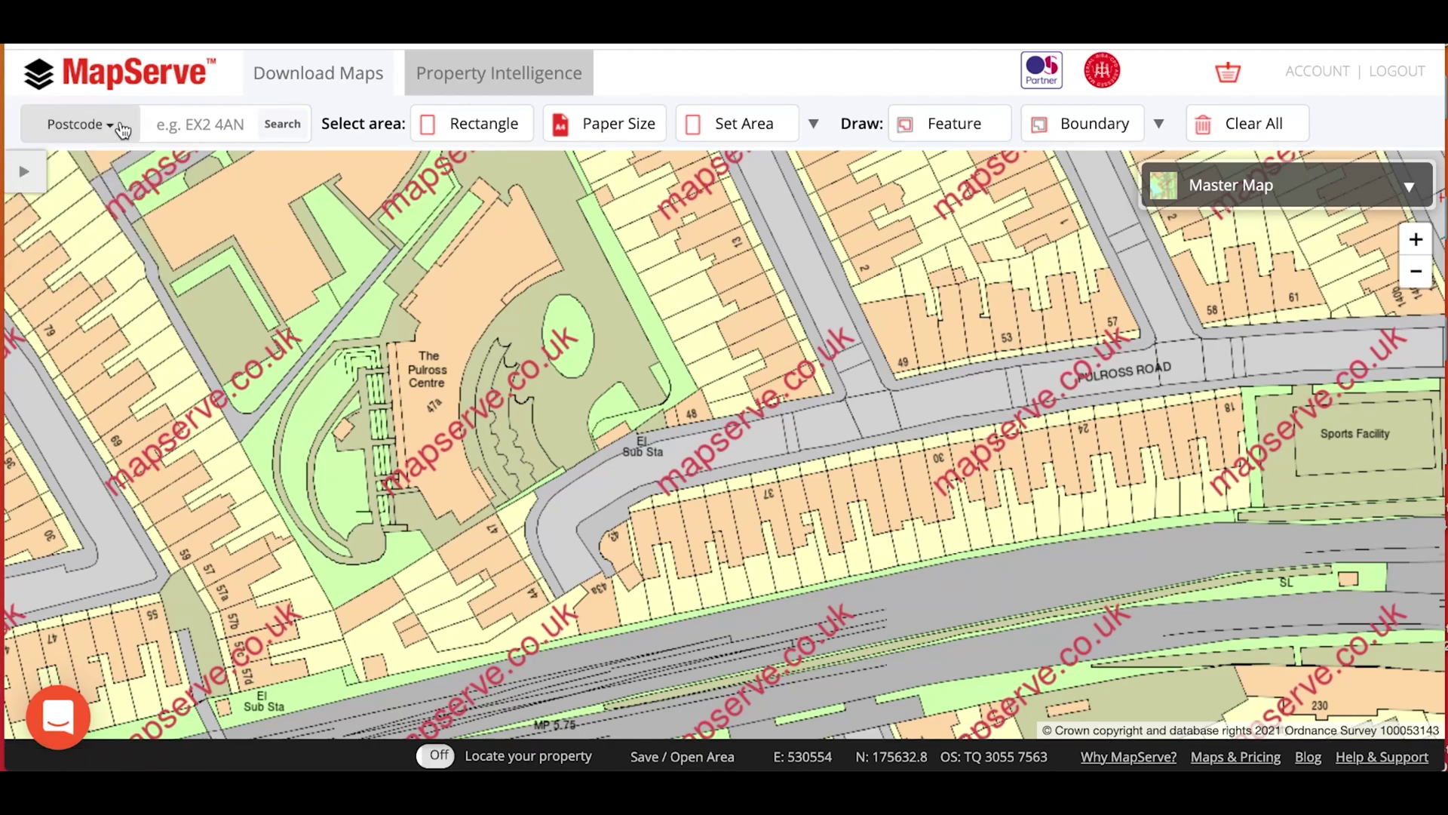
left_click(175, 130)
type("ex2 4an")
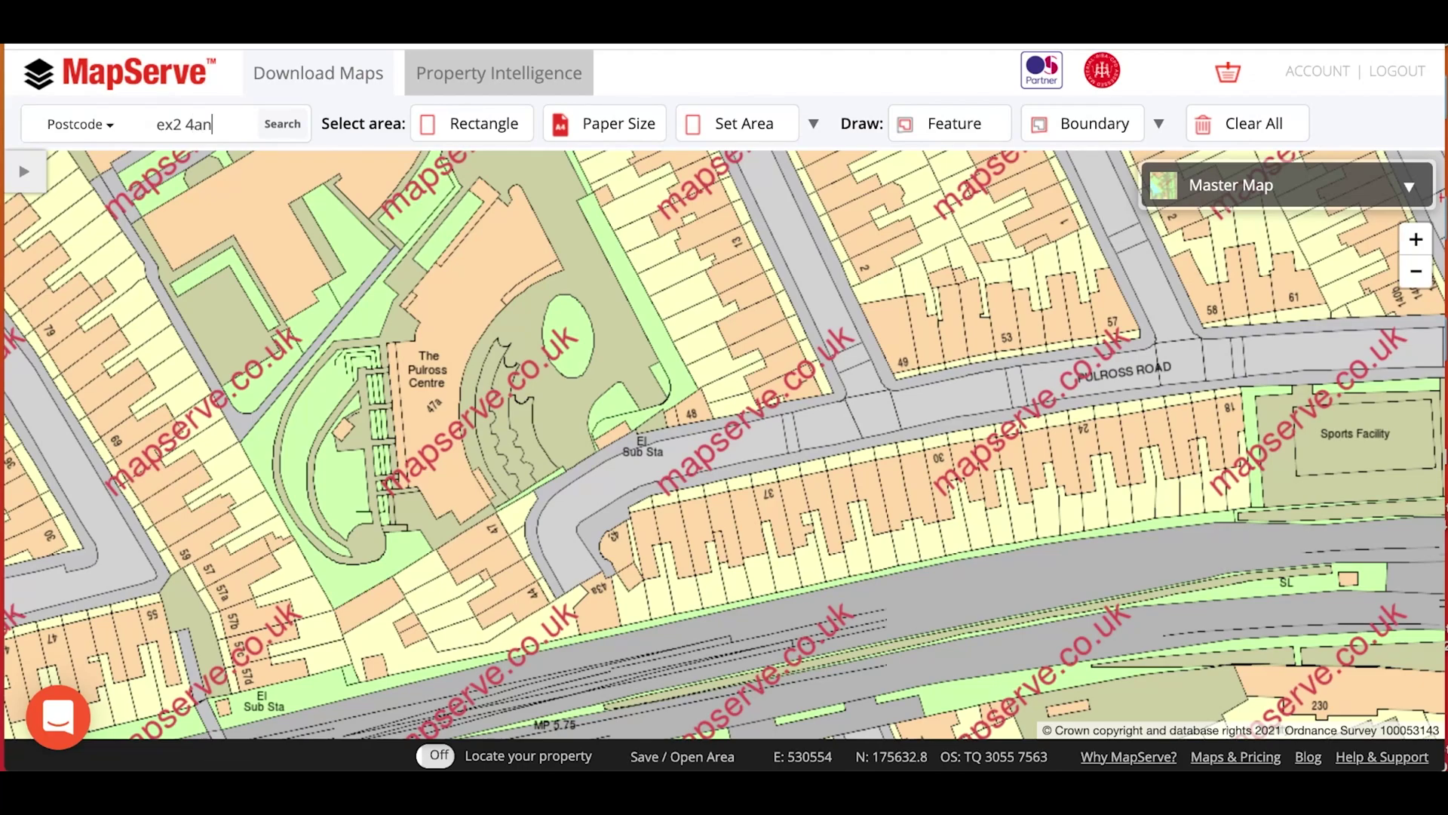
left_click(297, 126)
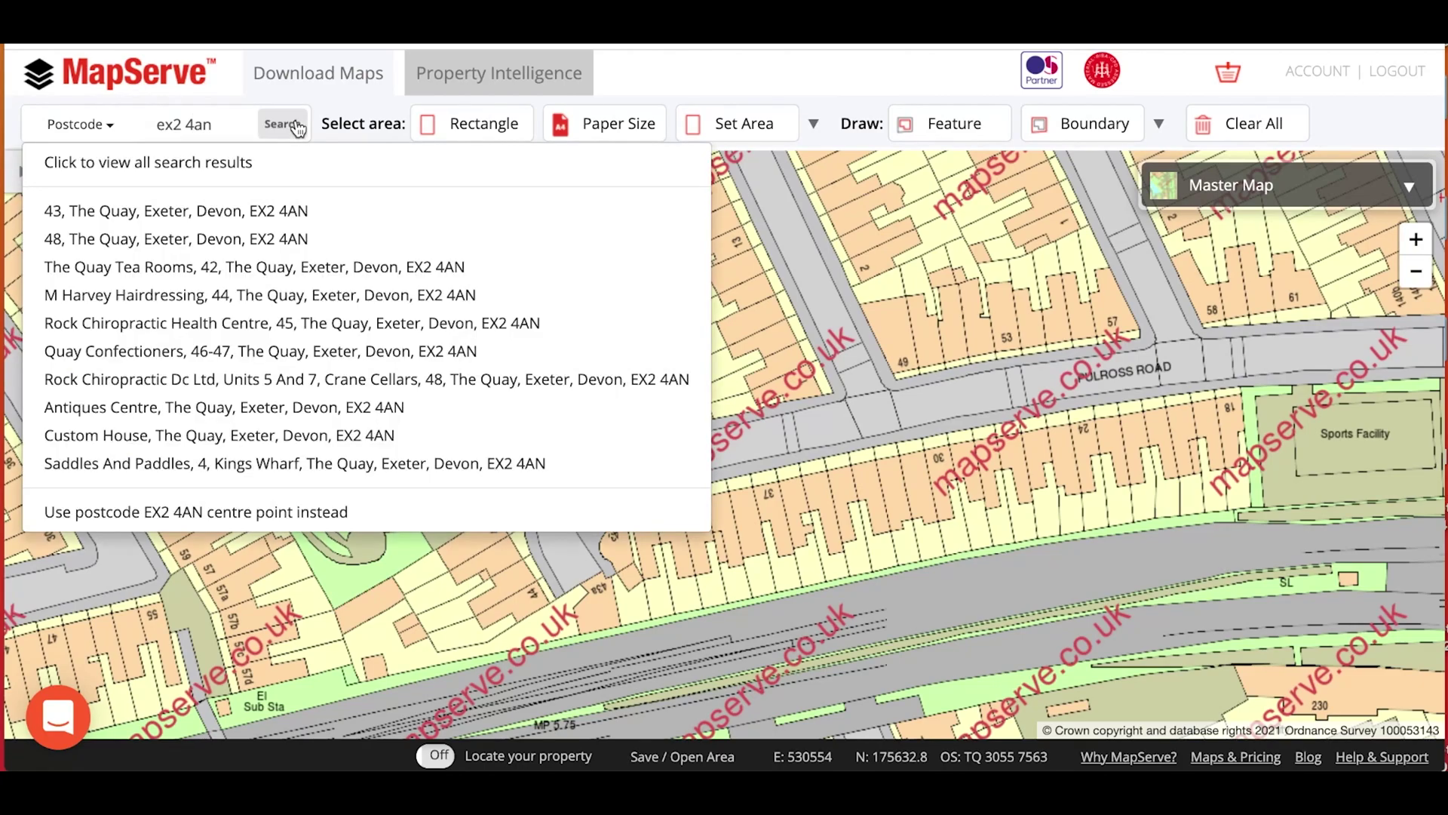
left_click(332, 211)
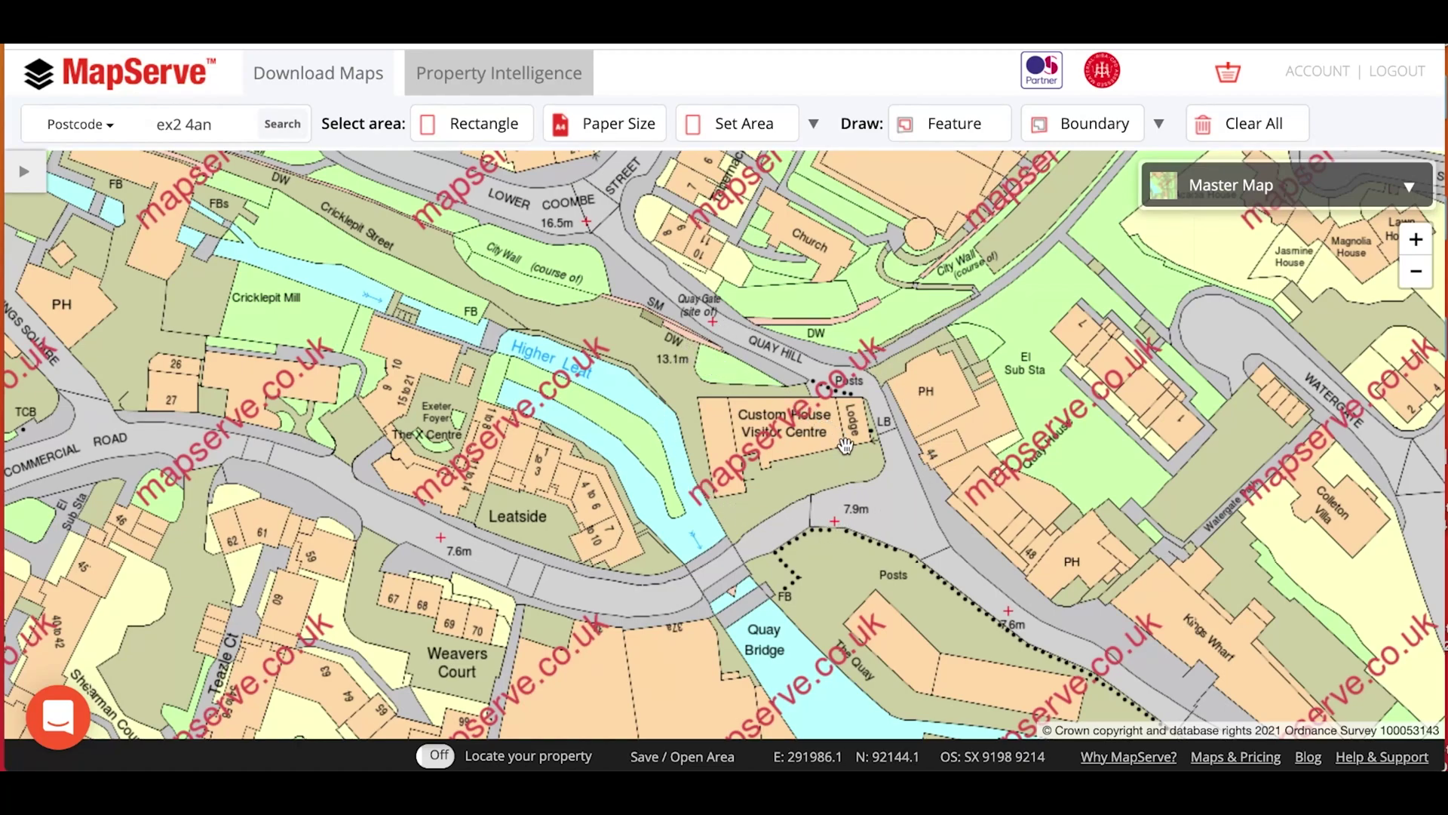
Draw a 0.39 ha rectangle around Custom House and show the standard paper-size options
left_click_drag(846, 449, 769, 452)
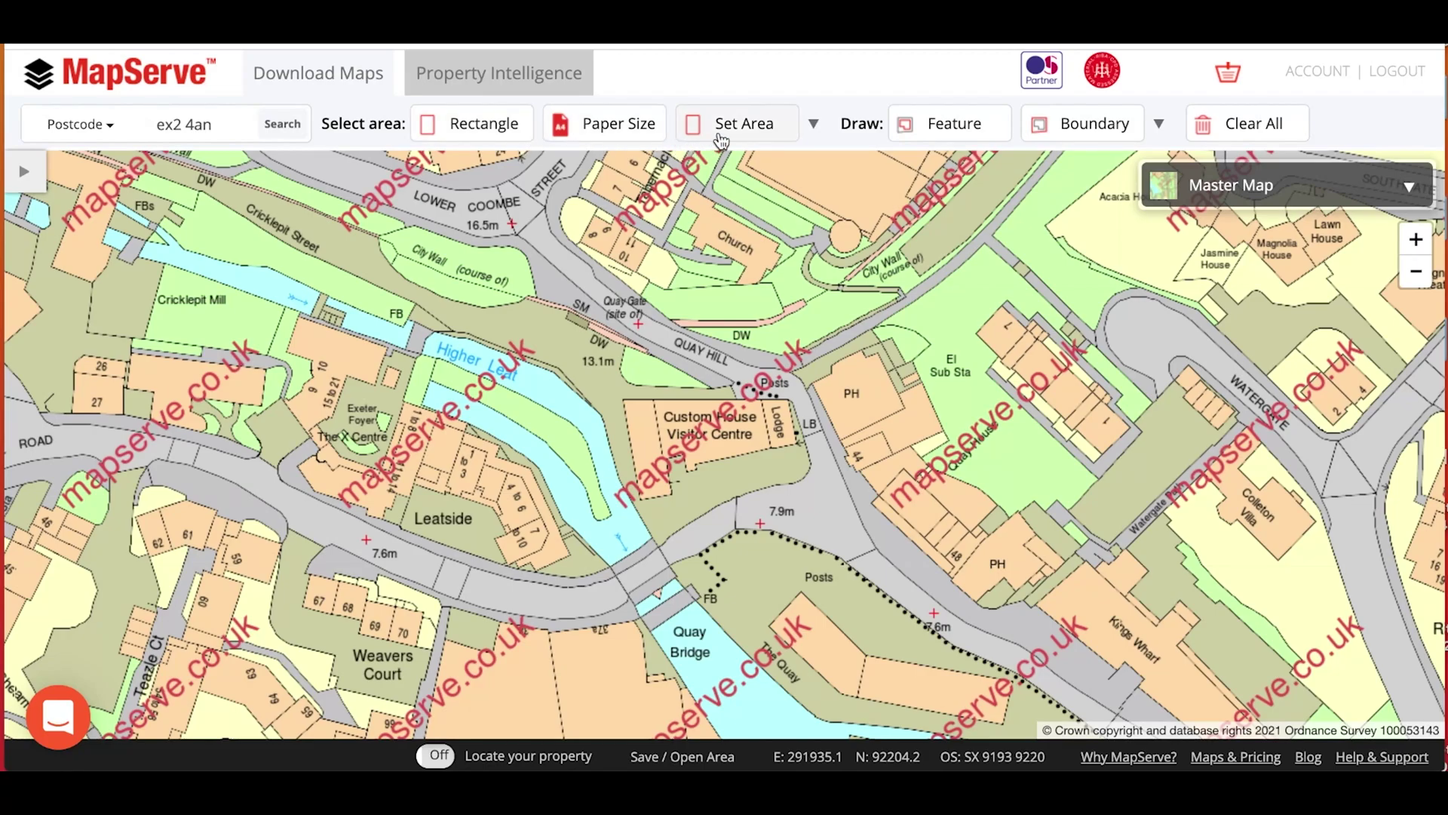
left_click(501, 132)
left_click_drag(602, 277, 941, 556)
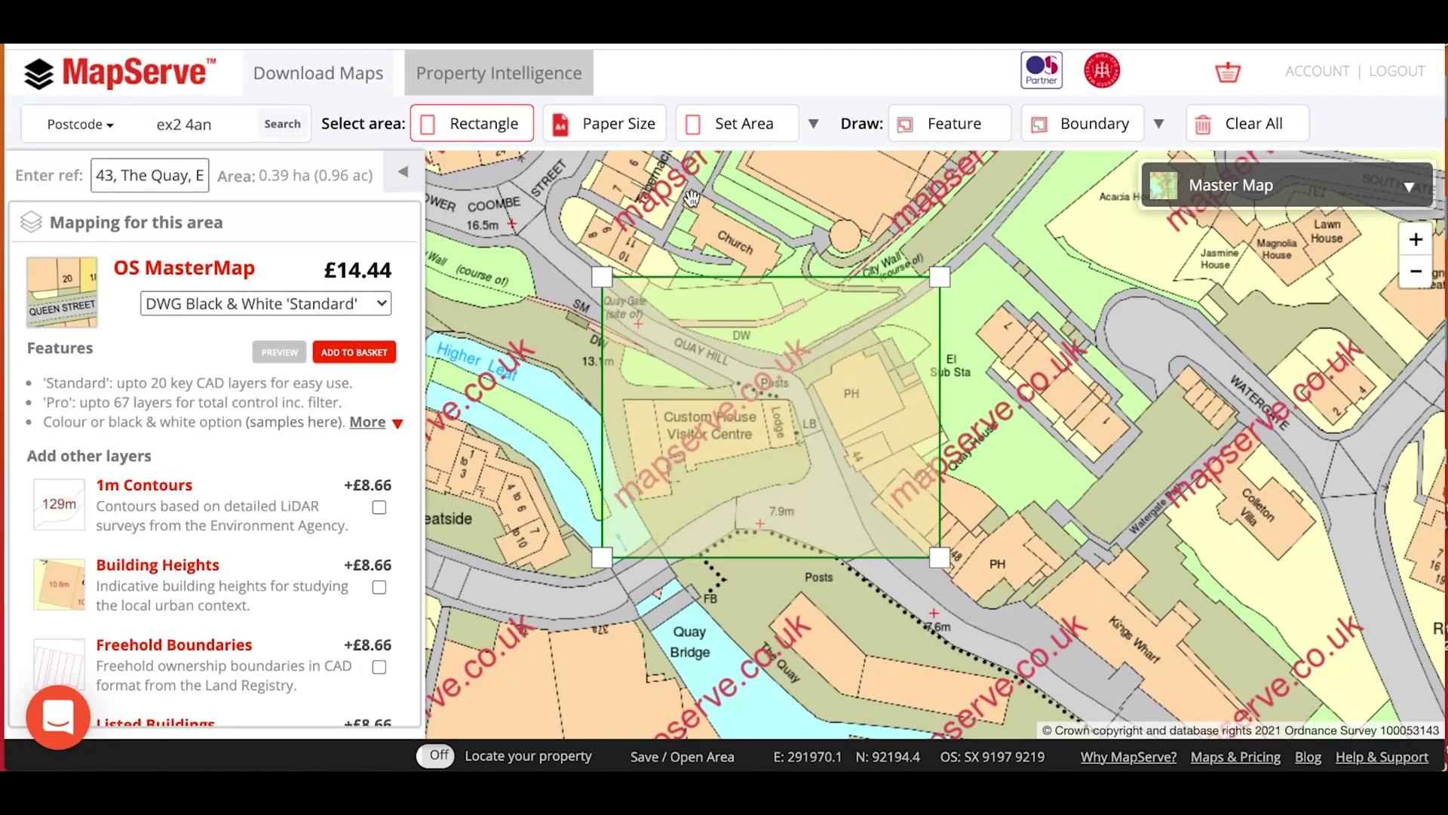
left_click(619, 125)
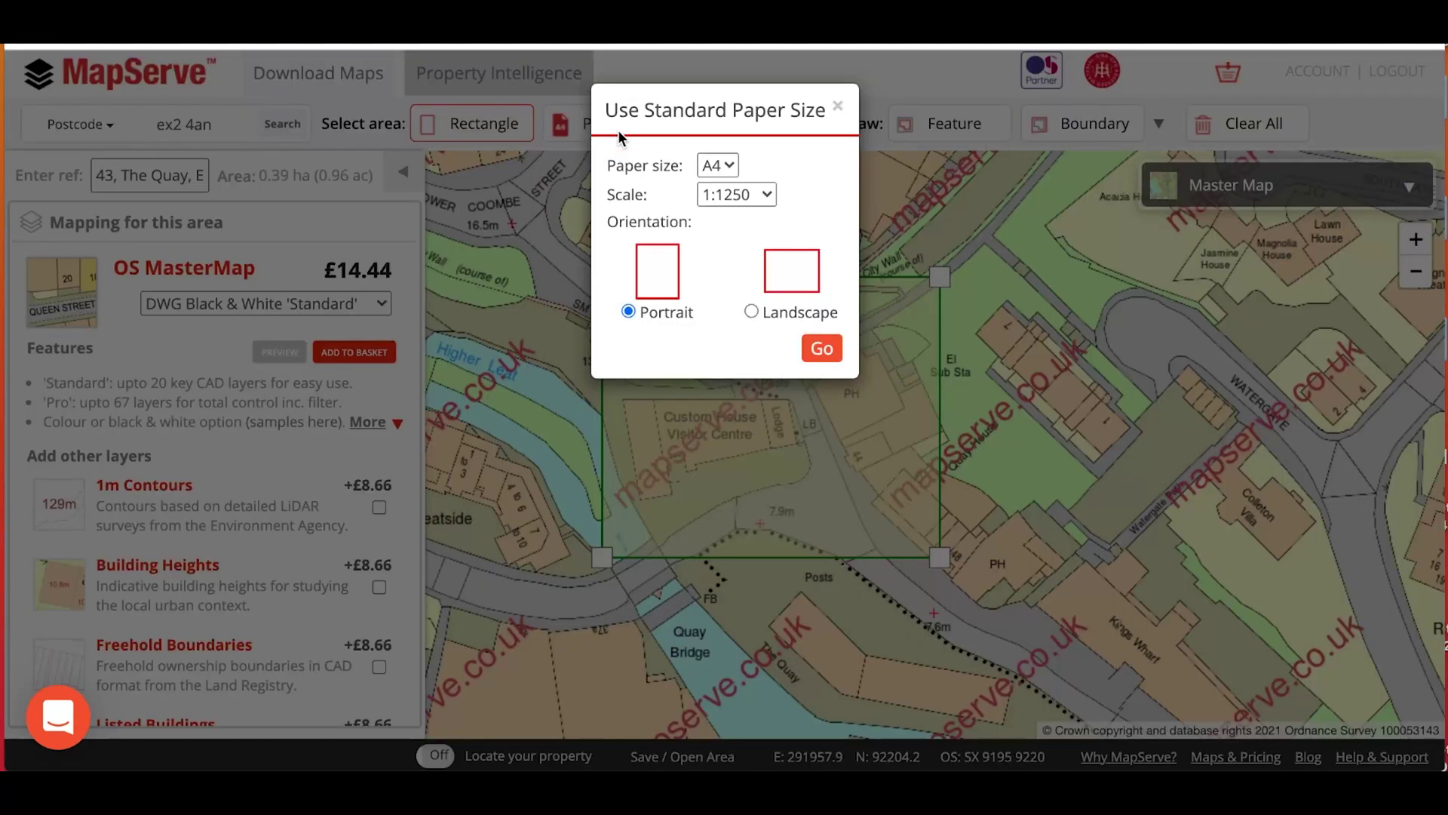
left_click(729, 166)
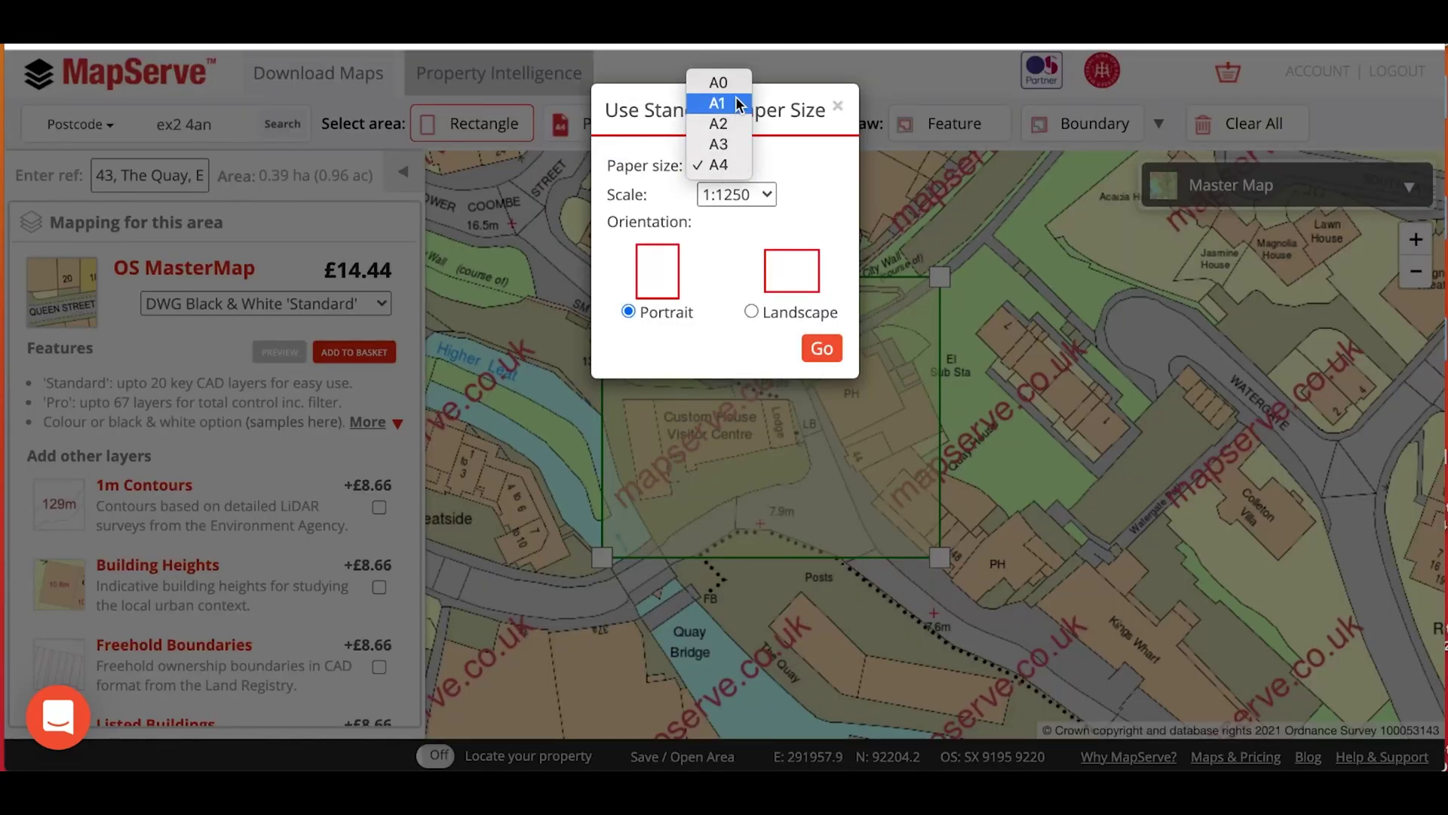
left_click(735, 168)
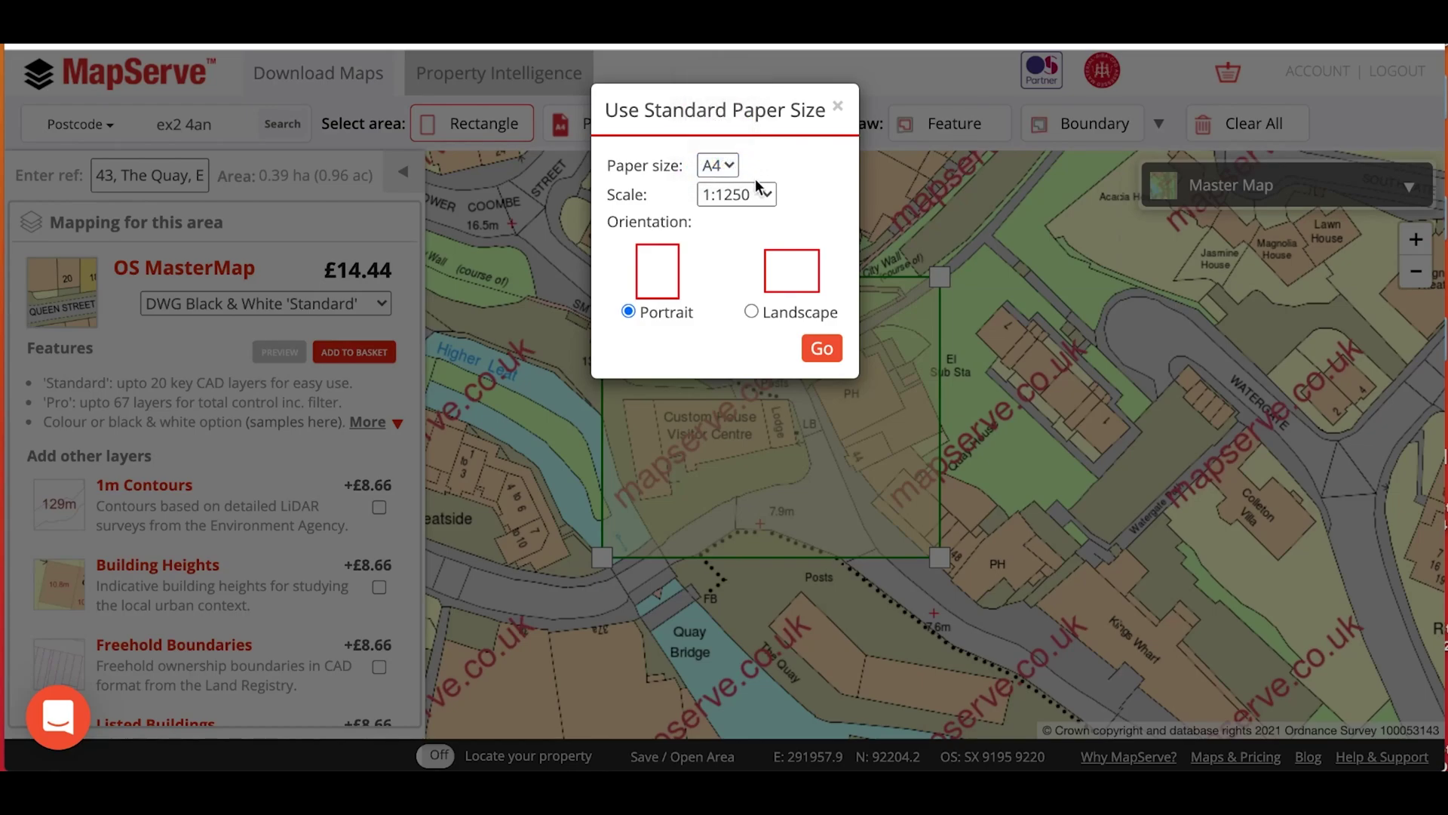
left_click(758, 194)
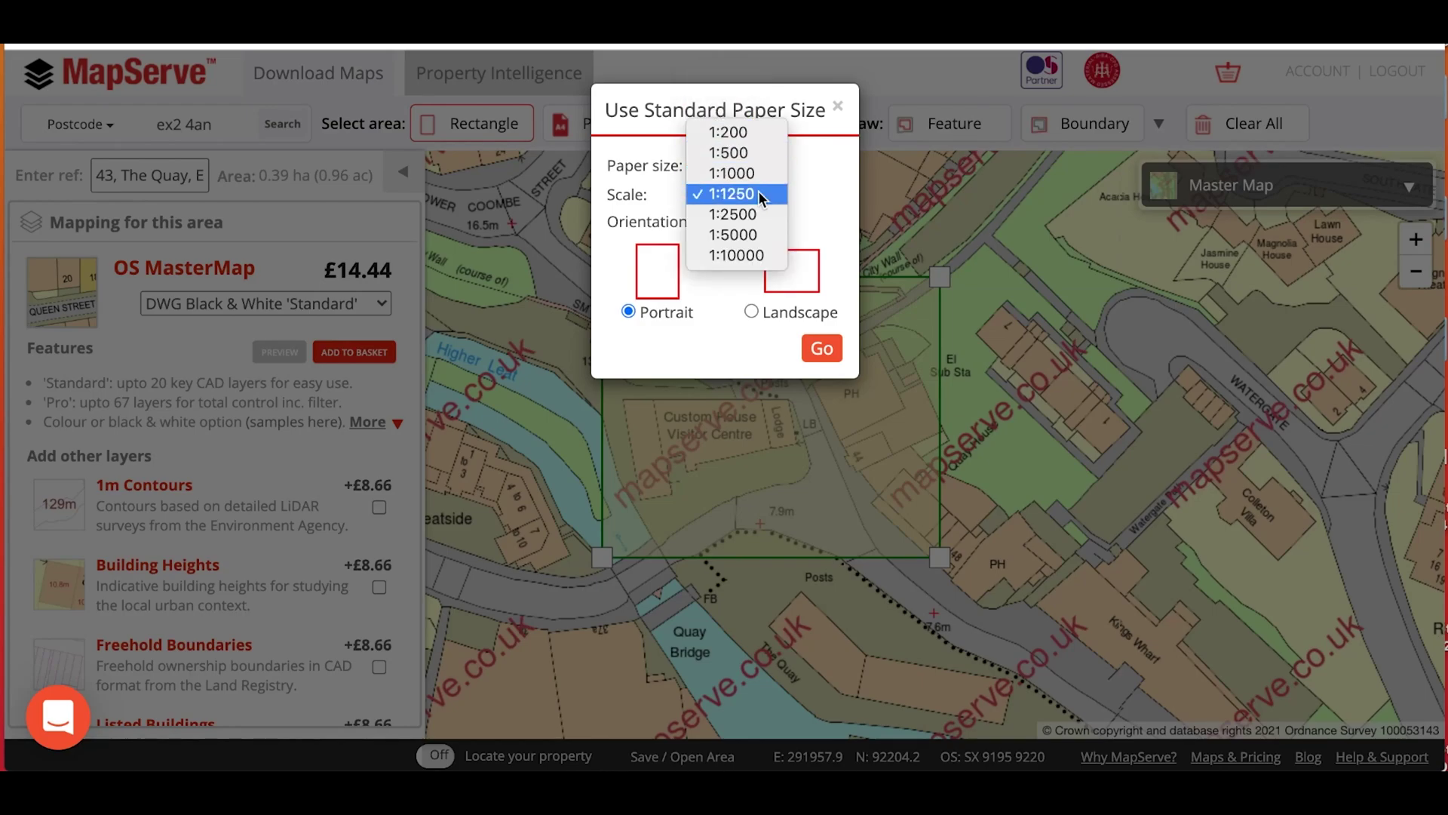
left_click(812, 200)
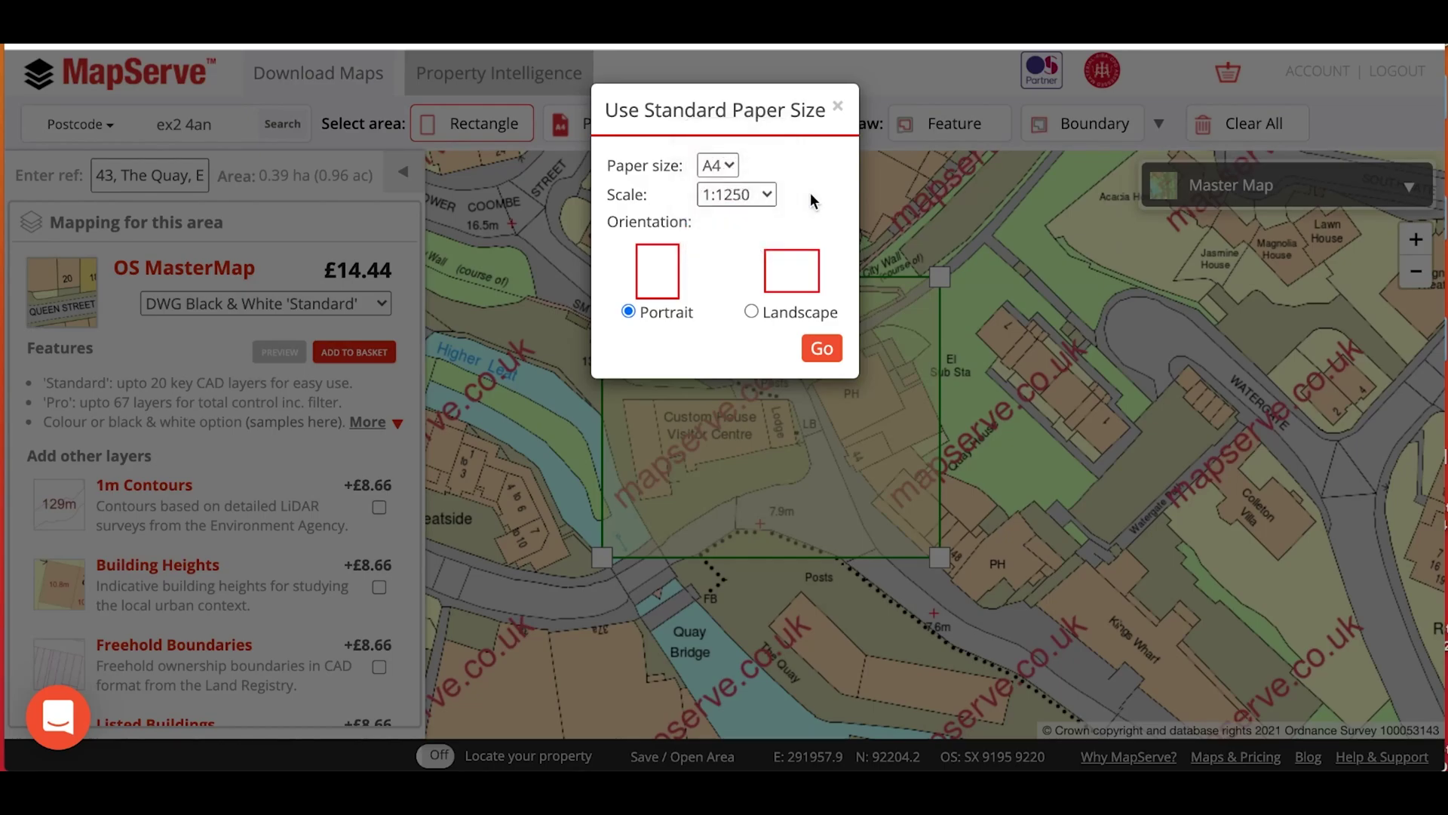
left_click(838, 107)
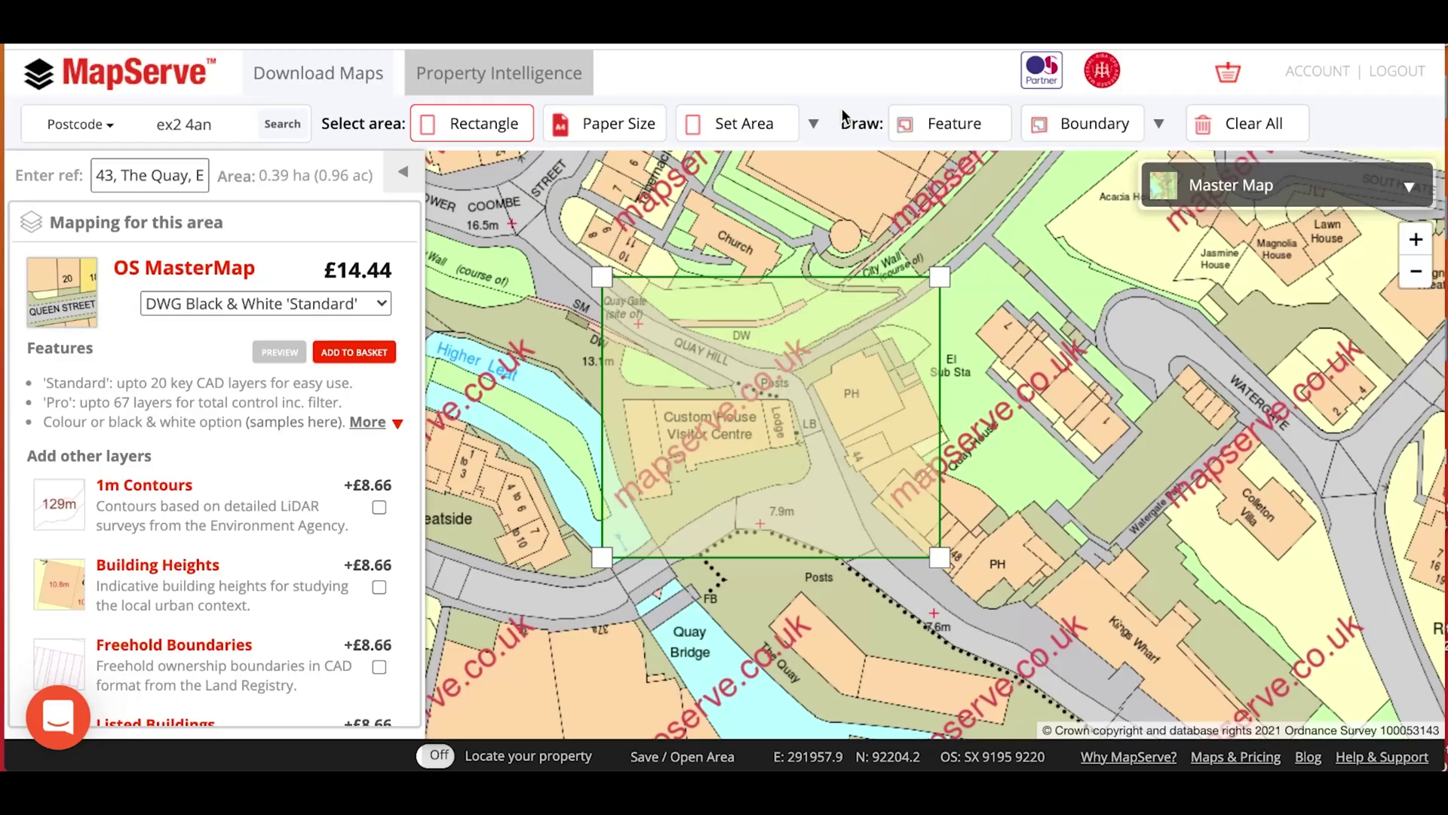
left_click(780, 124)
Apply a 1 ha square selection, then briefly view the extra area-selection options
type("1")
left_click(843, 200)
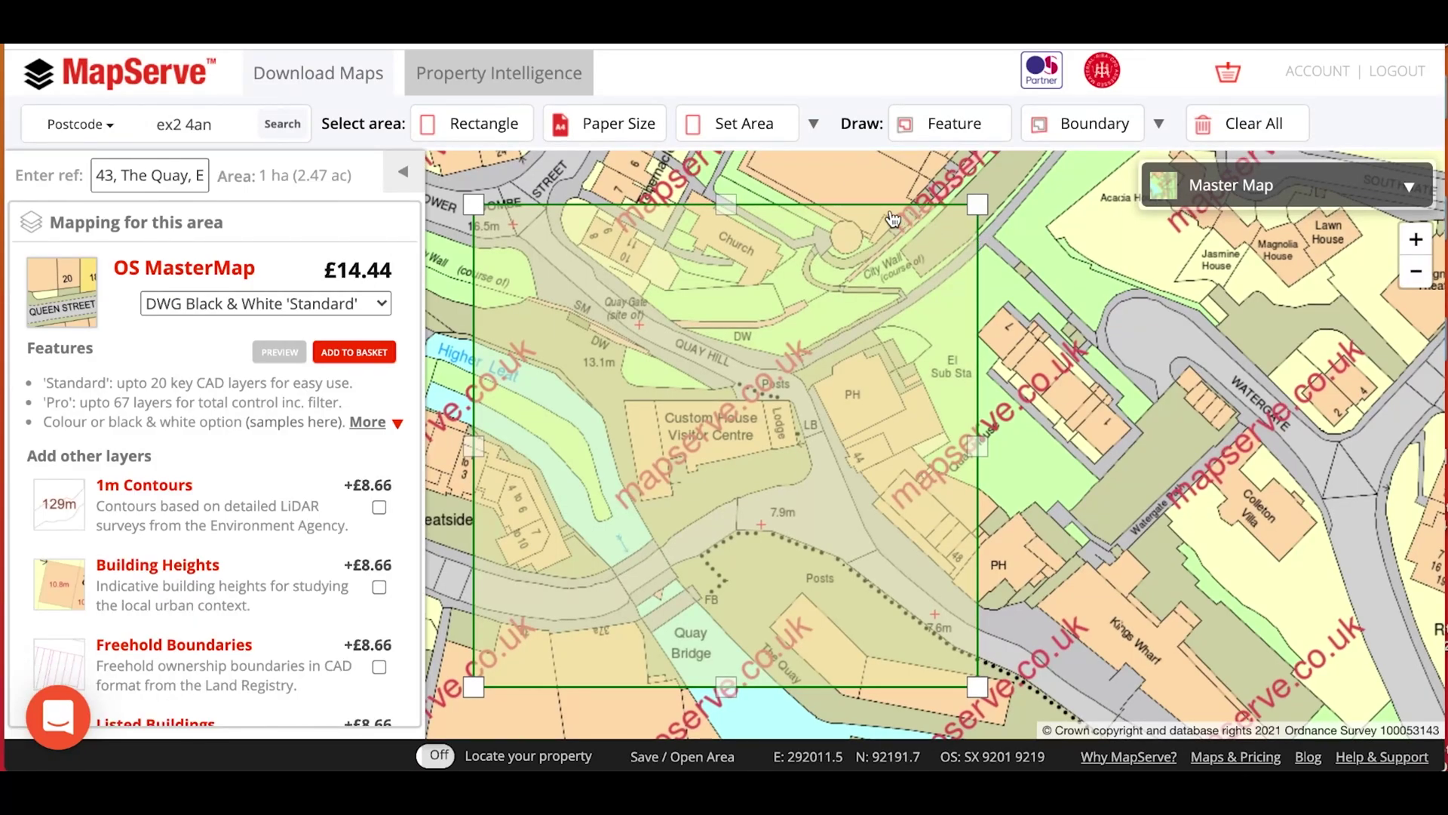
left_click(812, 124)
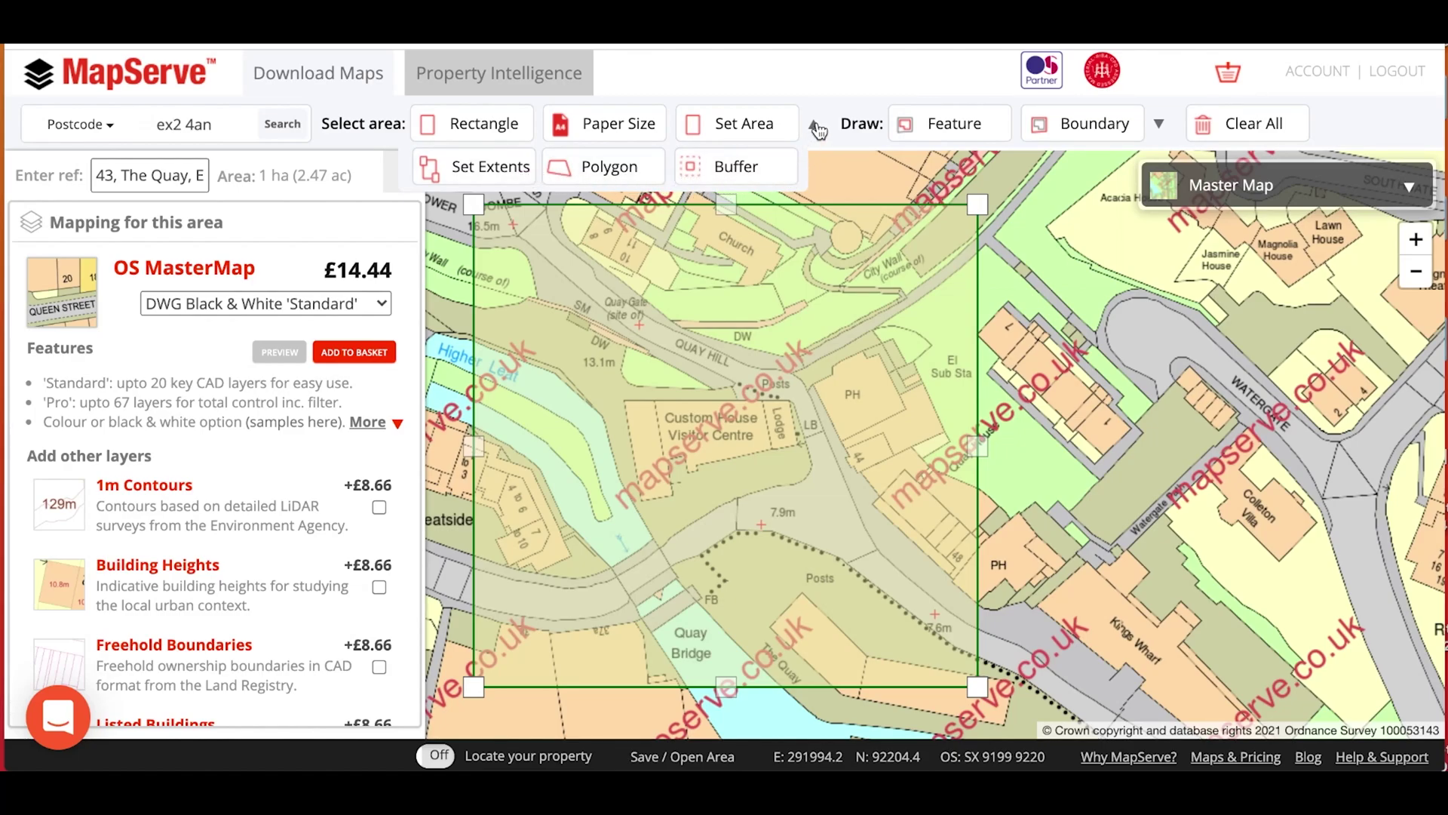
left_click(816, 127)
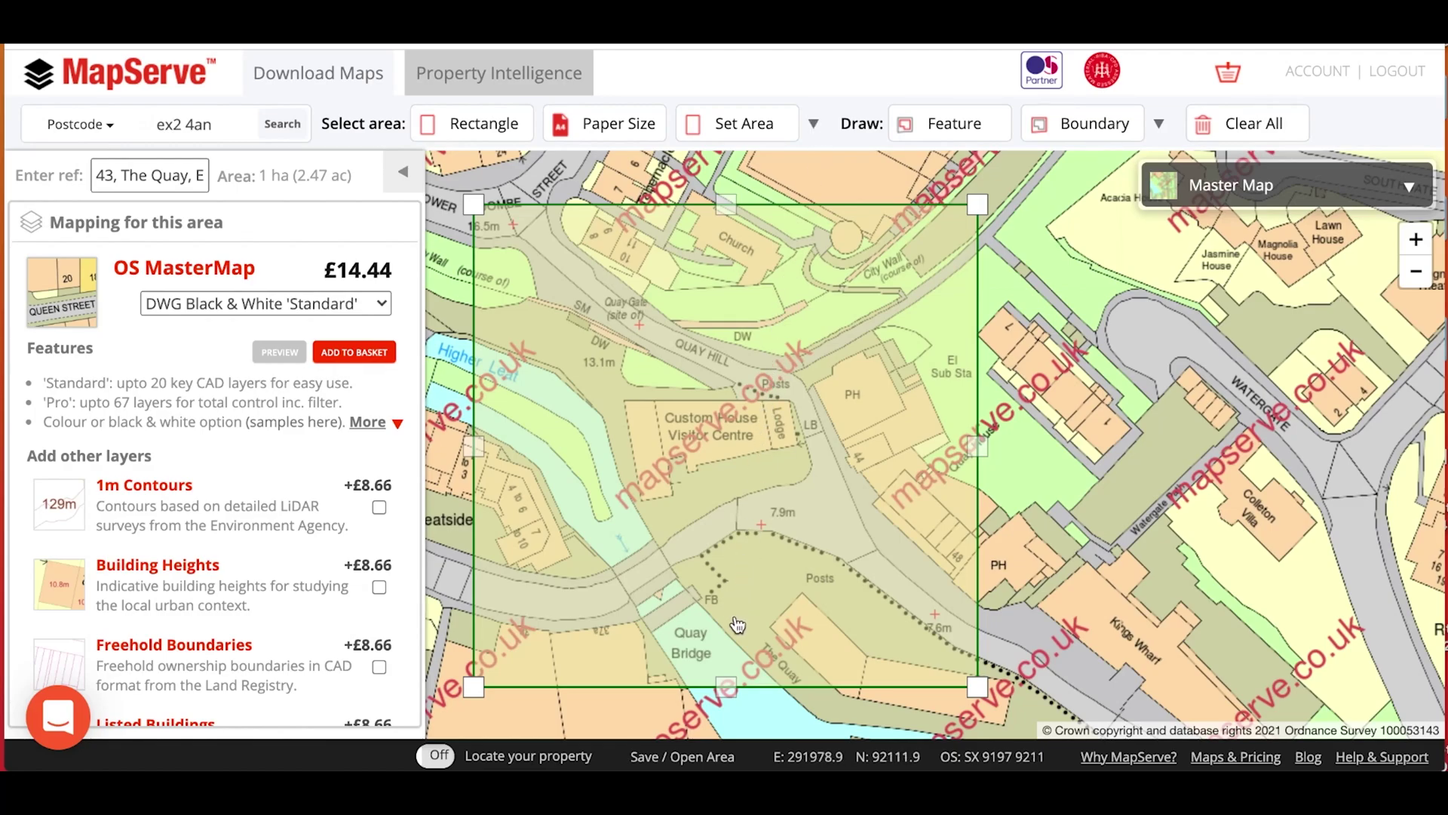
Open the Save / Open Area window, then close it without saving
left_click(700, 754)
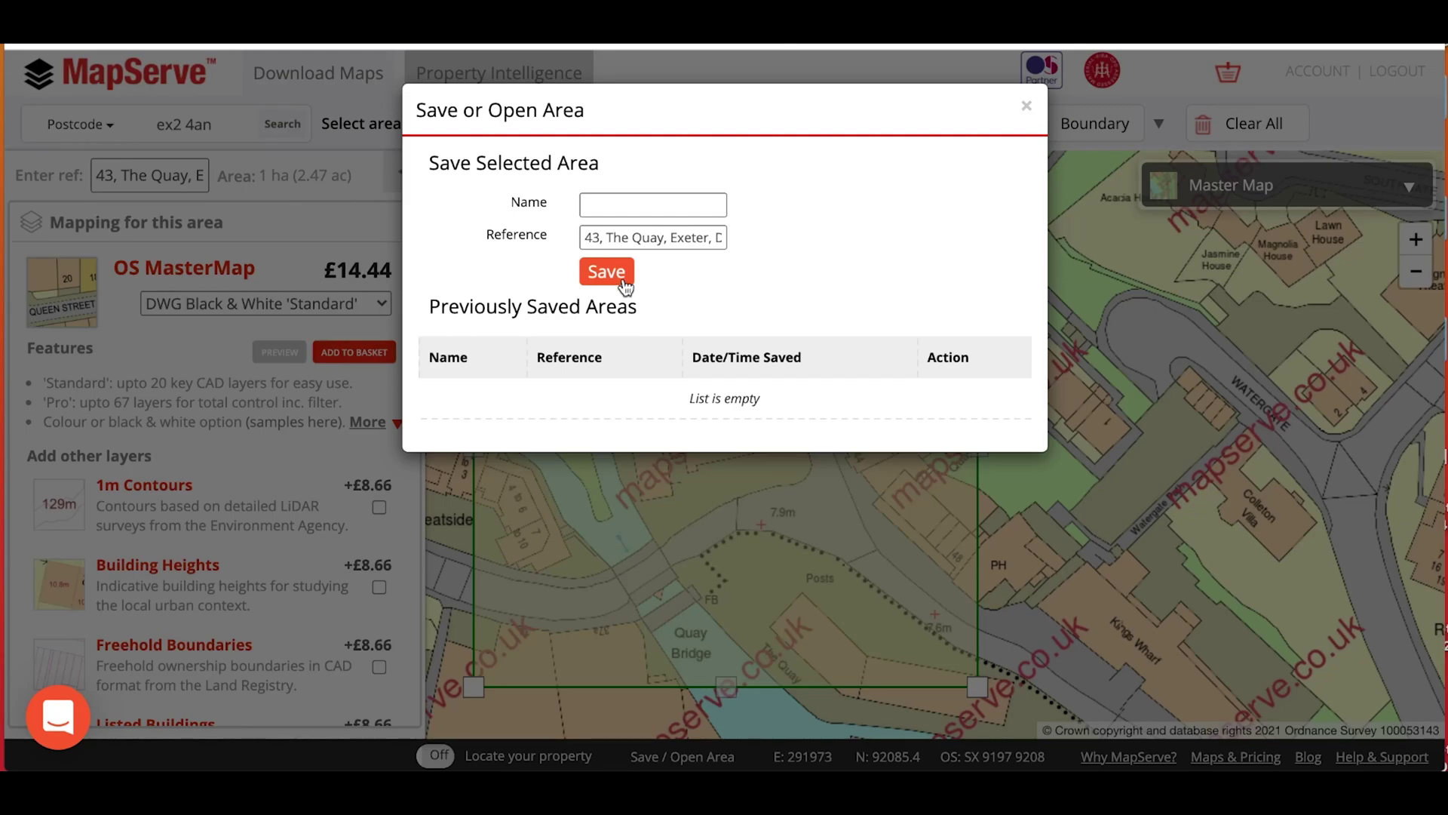
left_click(672, 213)
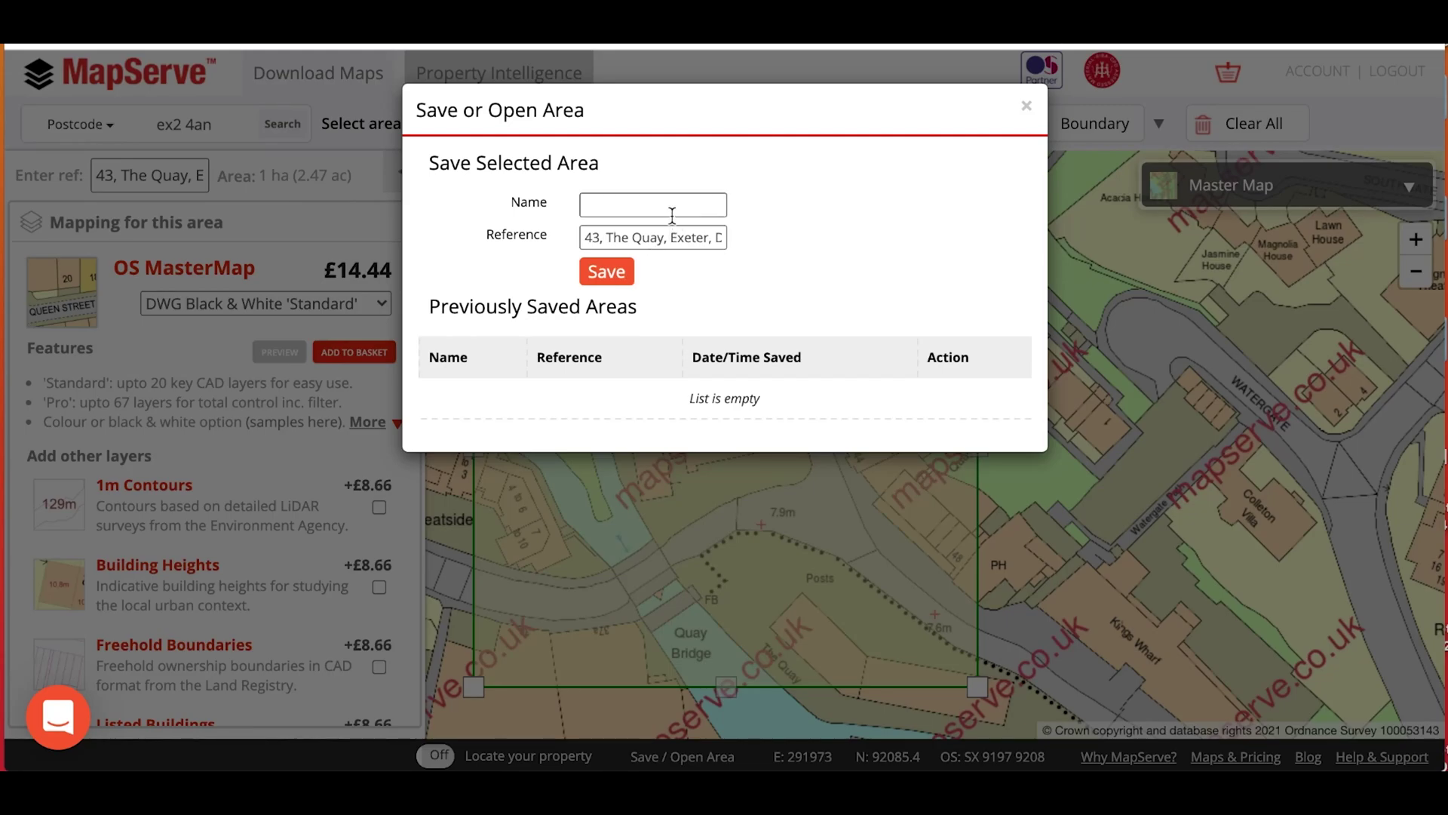
left_click(1026, 107)
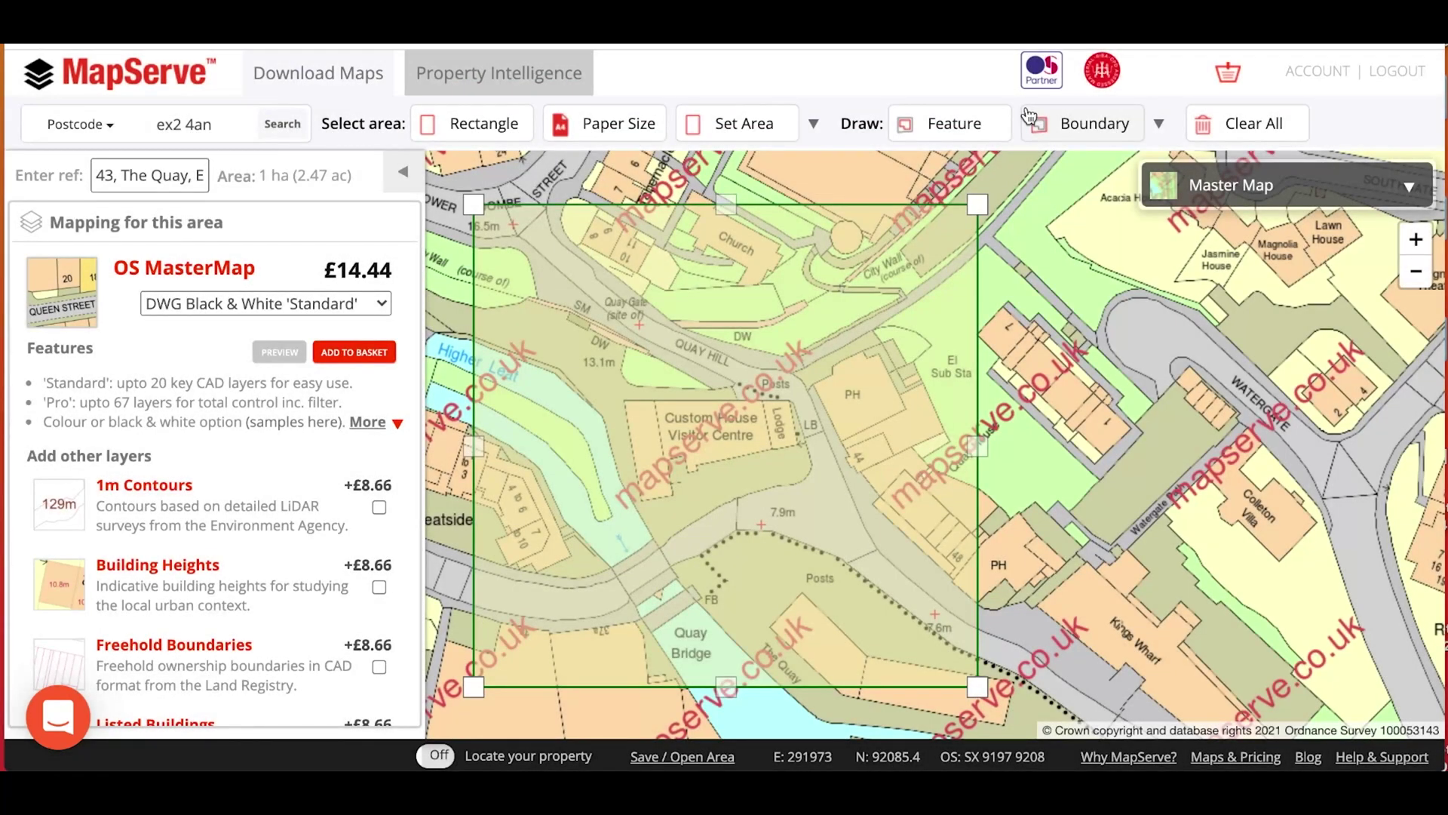
Clear the selection, outline Custom House by Feature and Boundary (775.23 m²), then clear it
left_click(1244, 130)
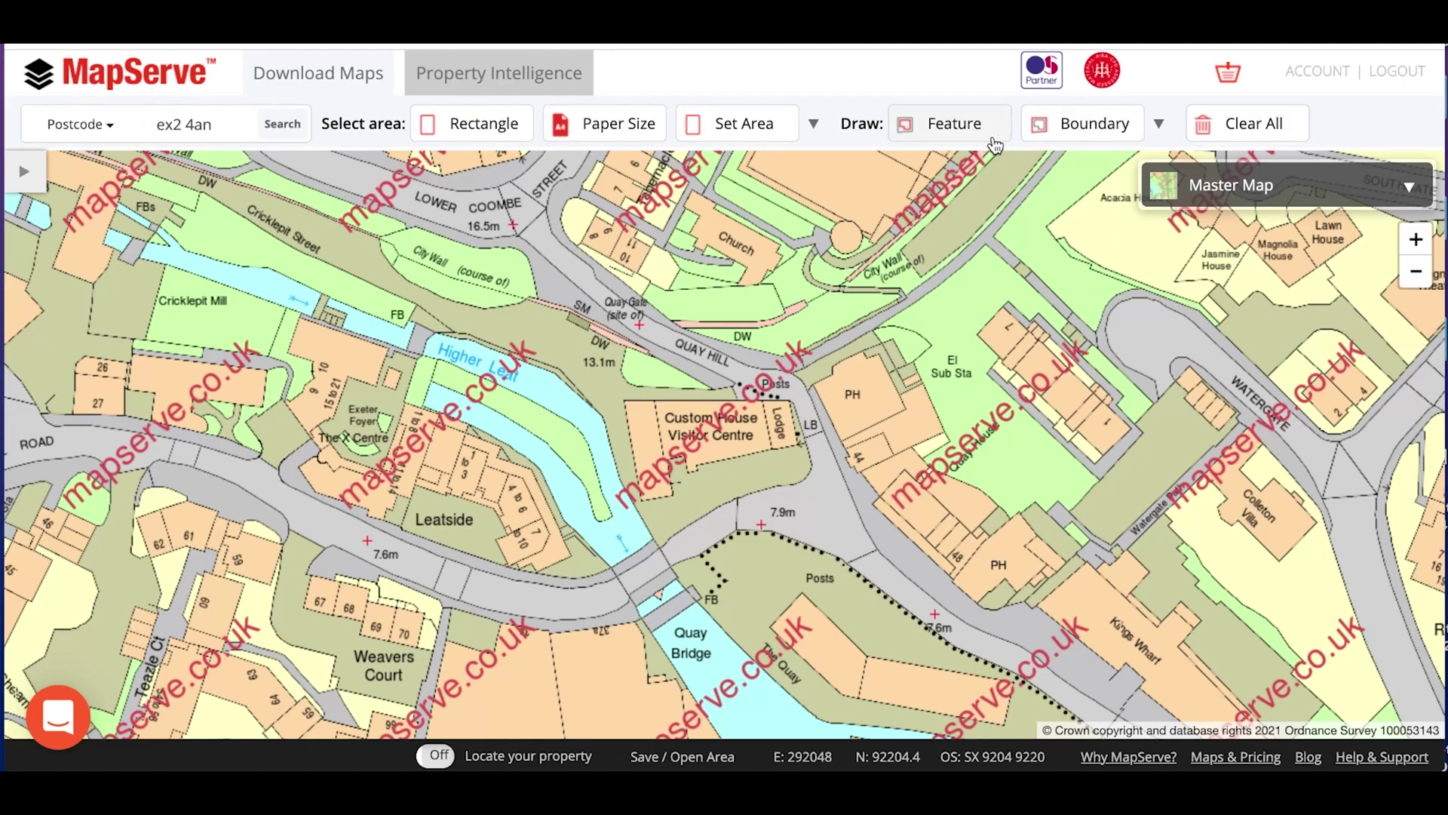
left_click(960, 135)
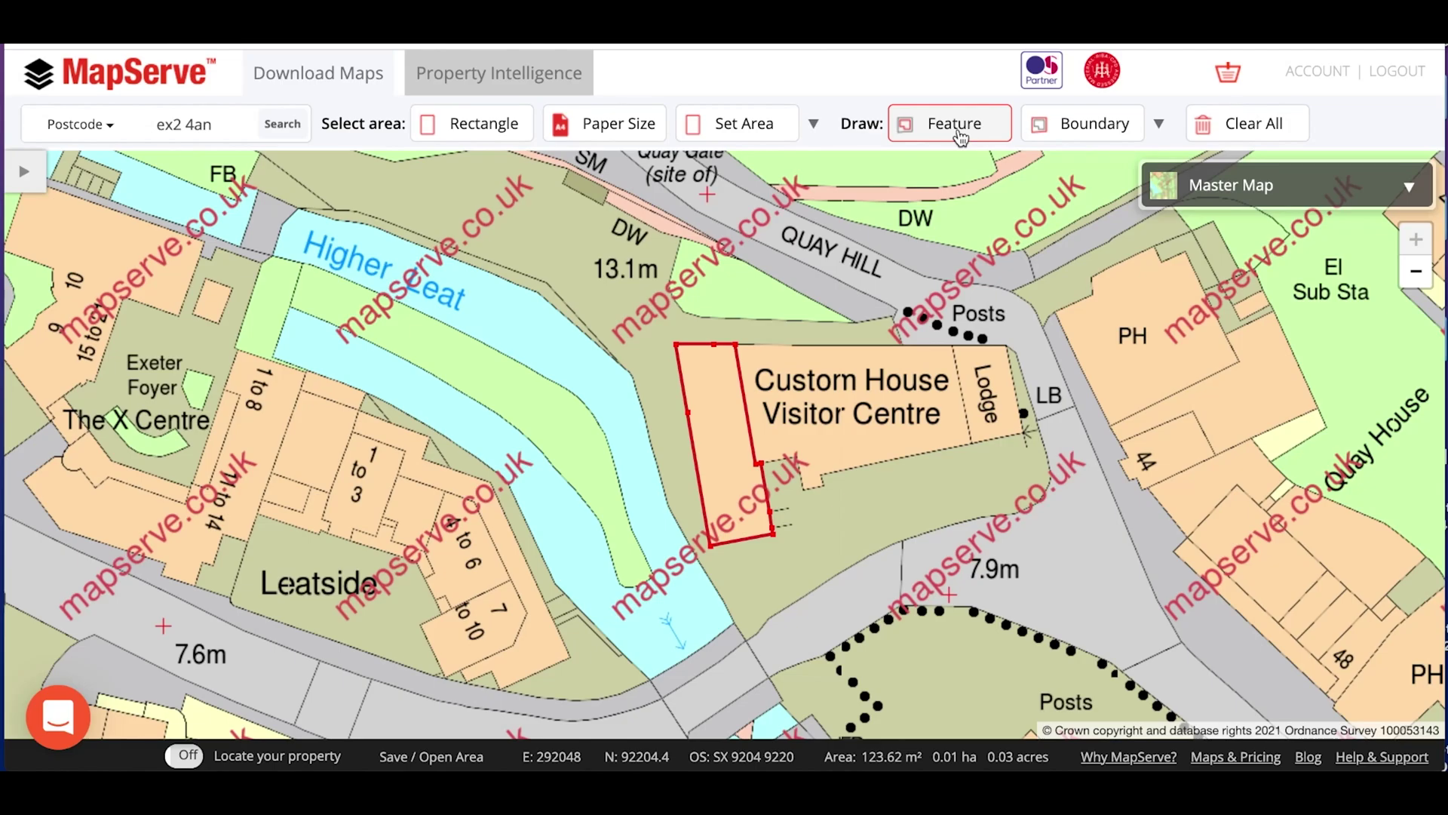
left_click(1083, 137)
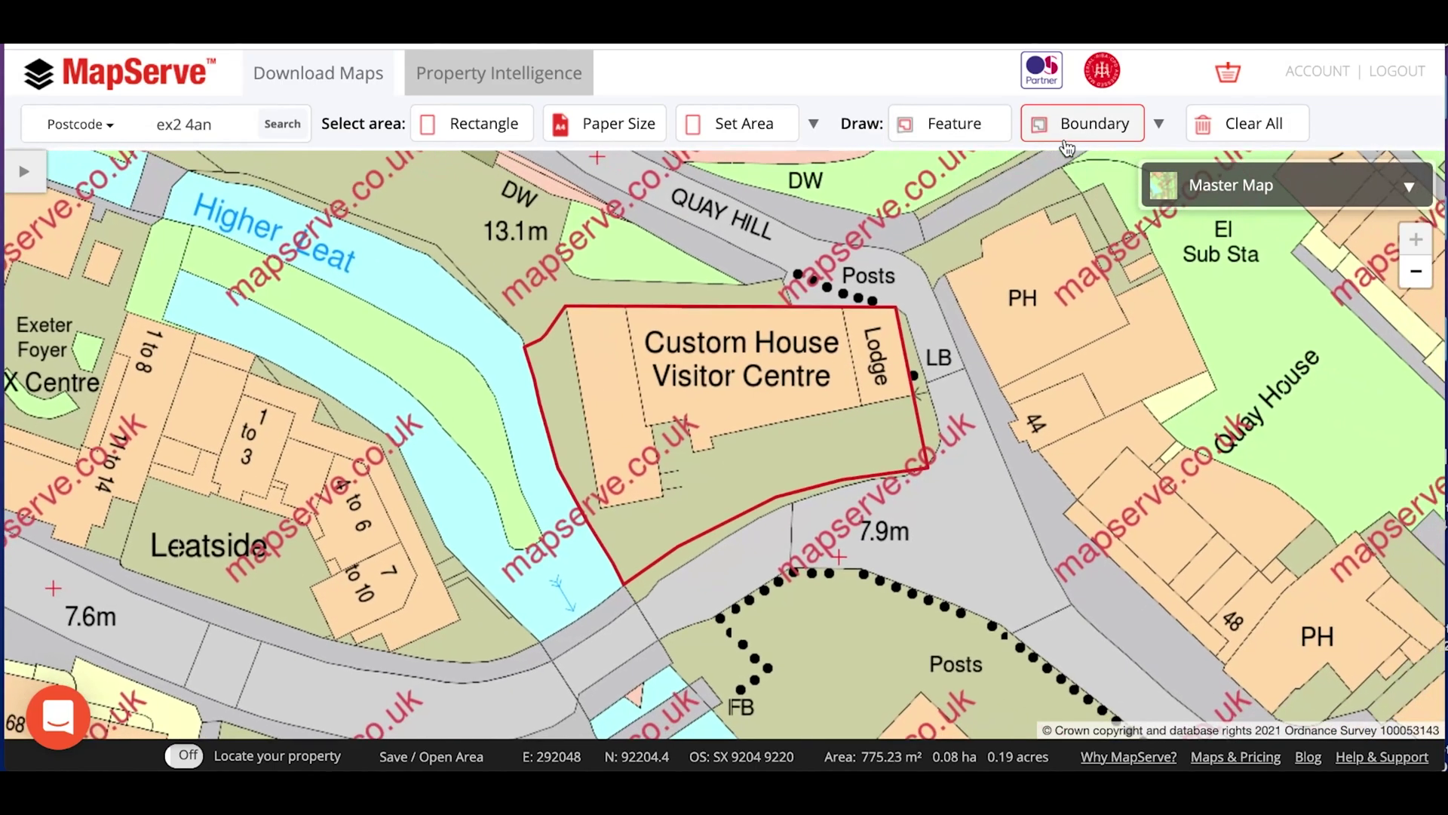
left_click(1215, 136)
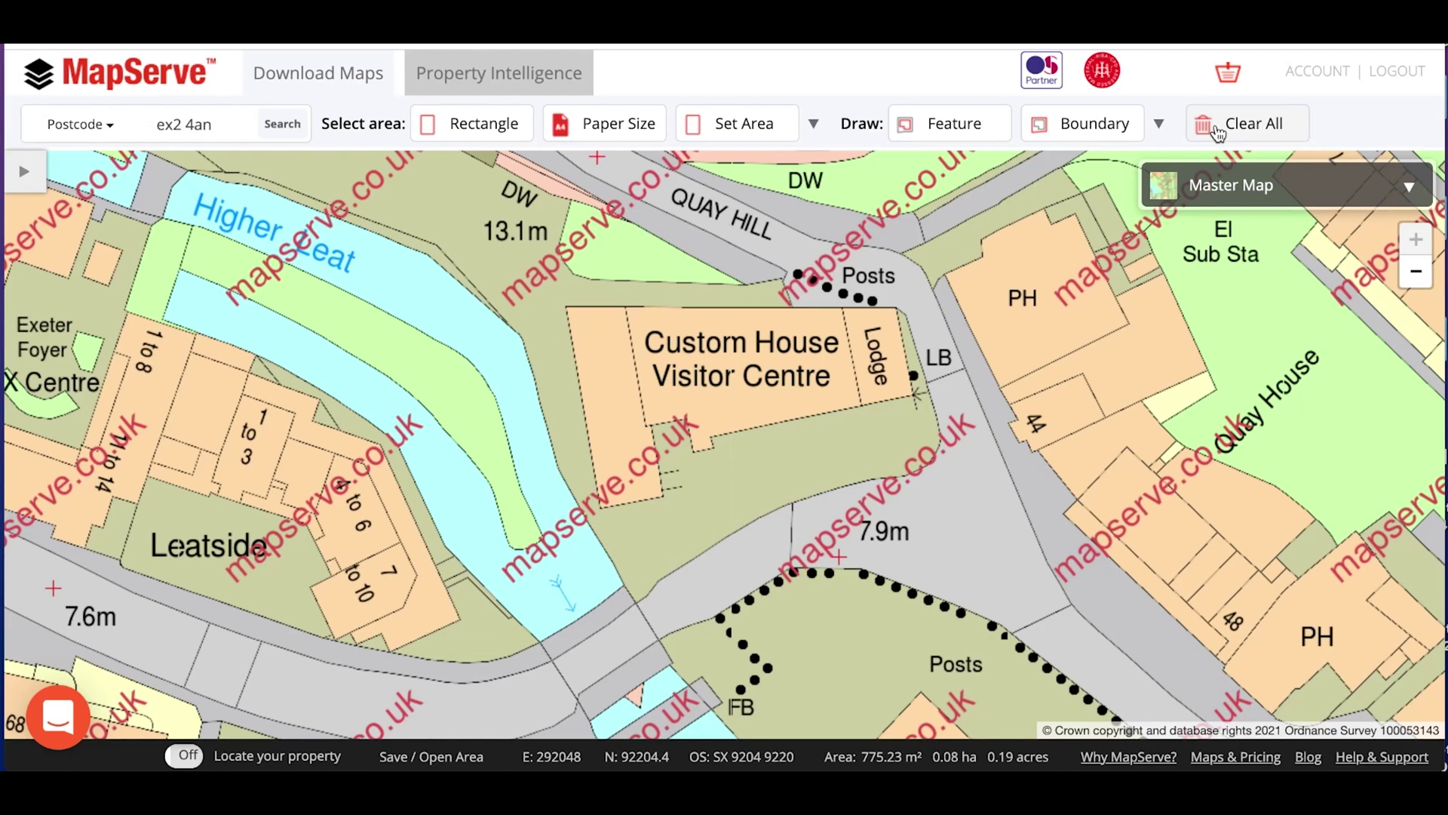
Set the drawing snap option to a single feature
left_click(1161, 126)
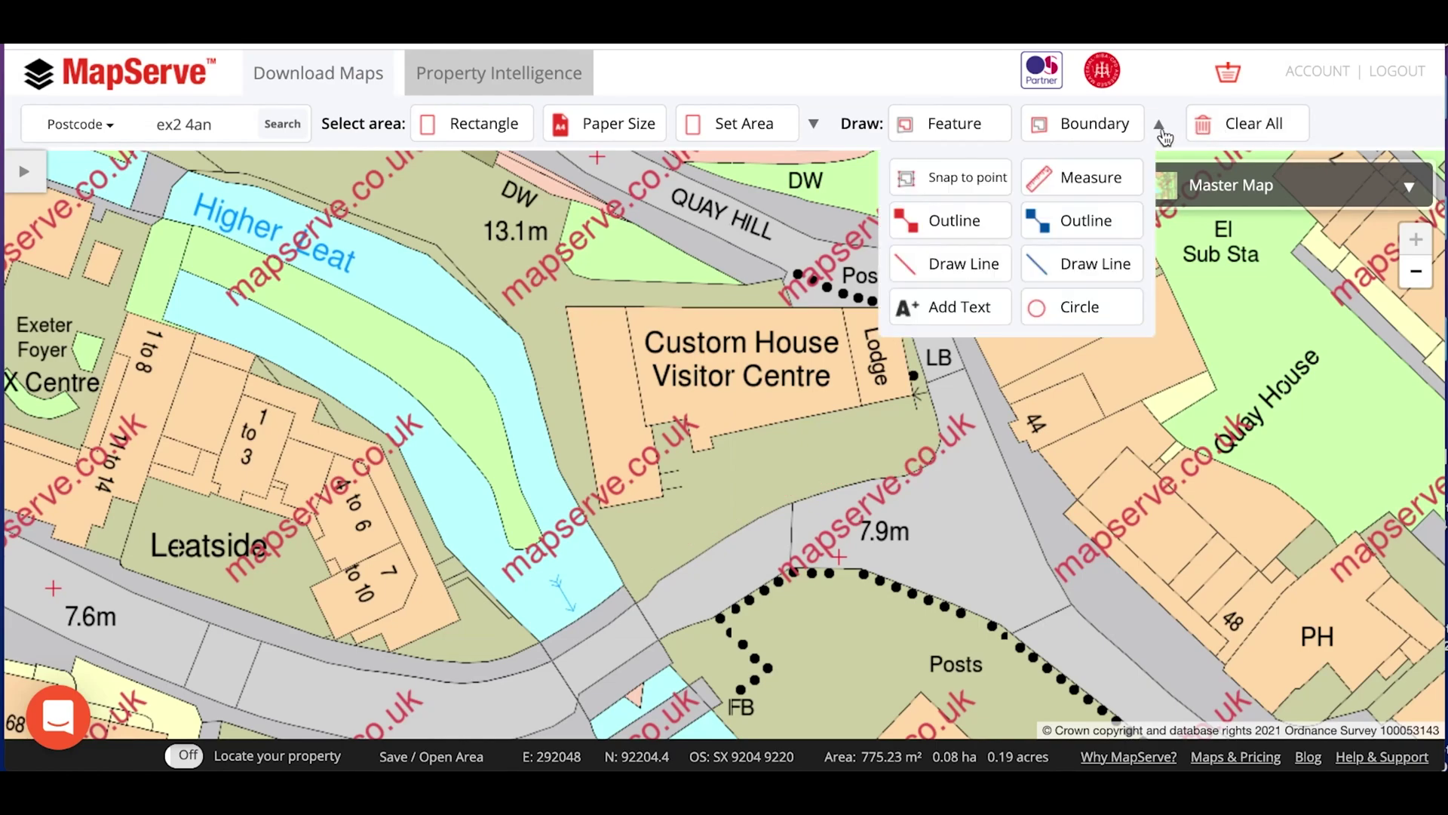
left_click(958, 175)
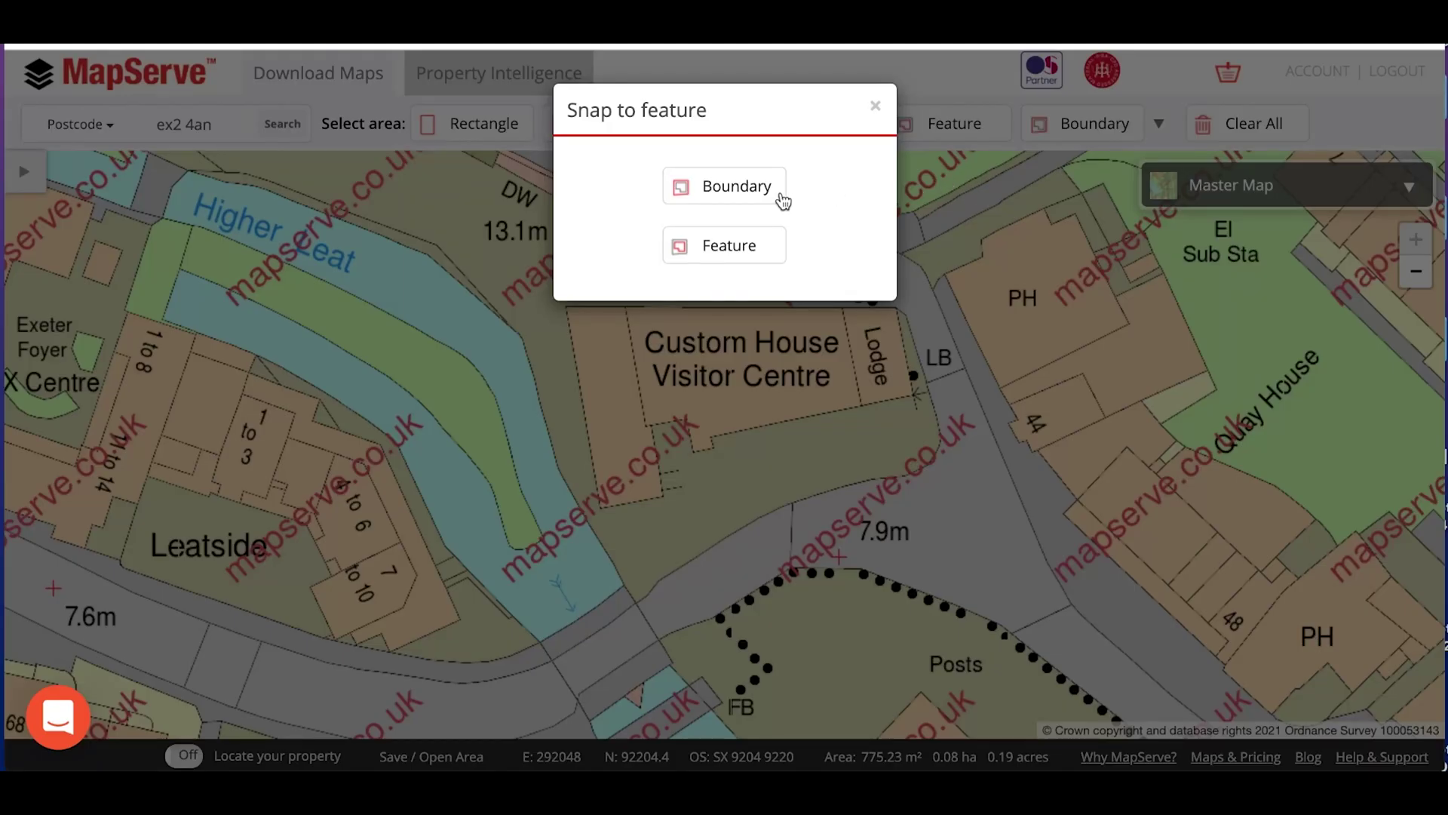
left_click(749, 249)
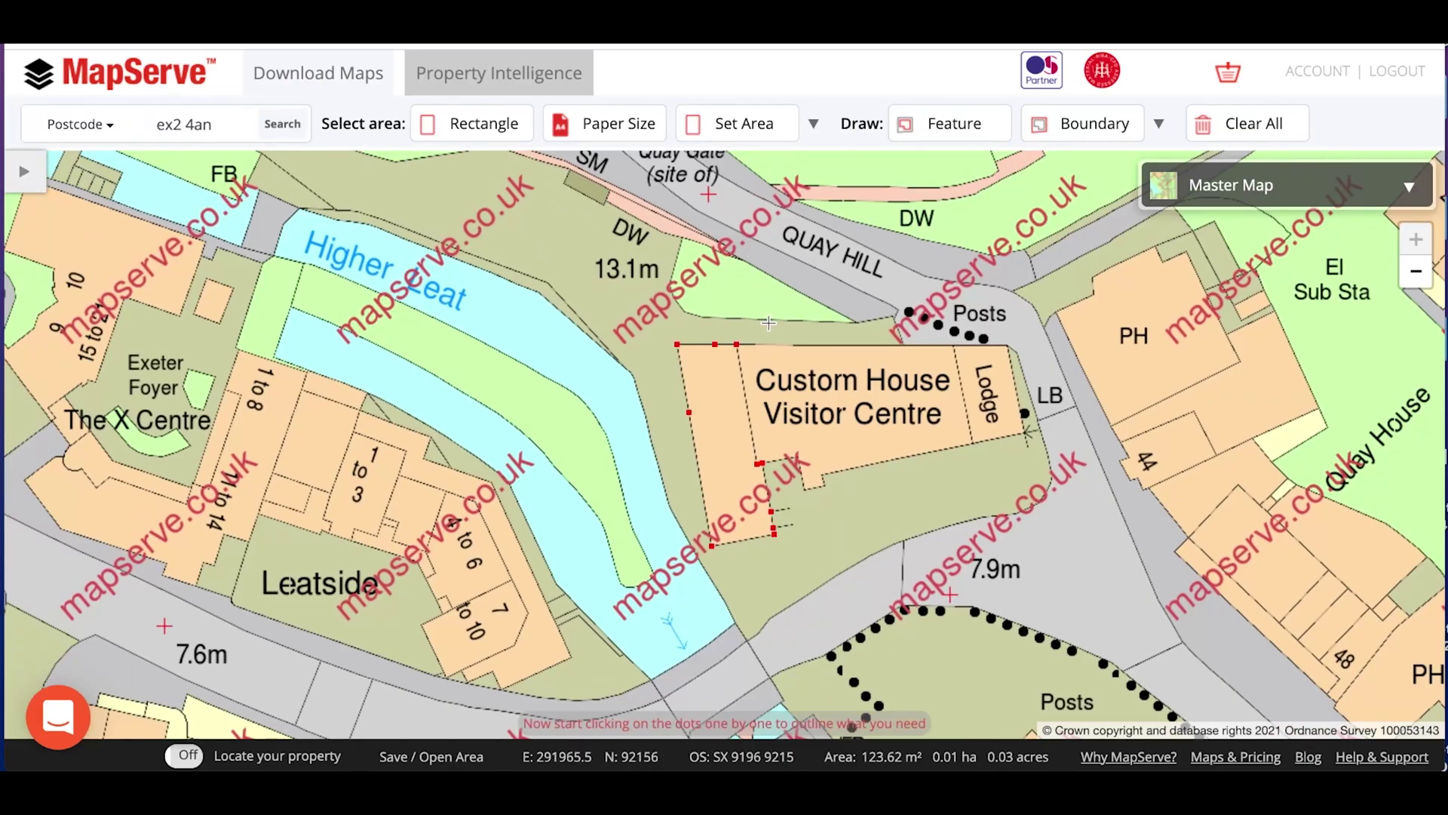
Trace an outline of Custom House's western part (123.62 m²), then clear it
left_click(737, 345)
left_click(677, 344)
left_click(711, 545)
left_click(773, 534)
left_click(761, 462)
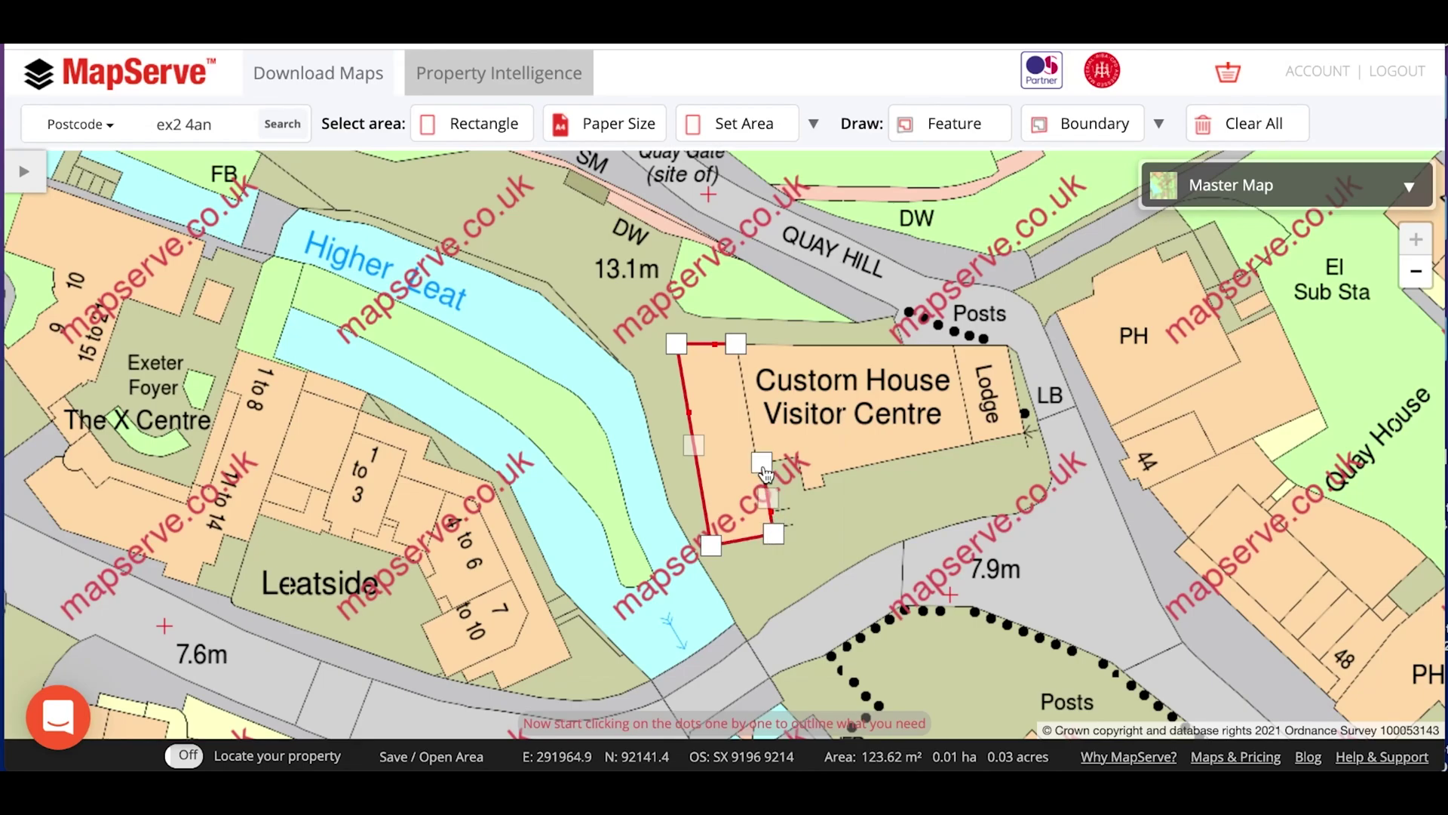
left_click(737, 344)
left_click(1220, 125)
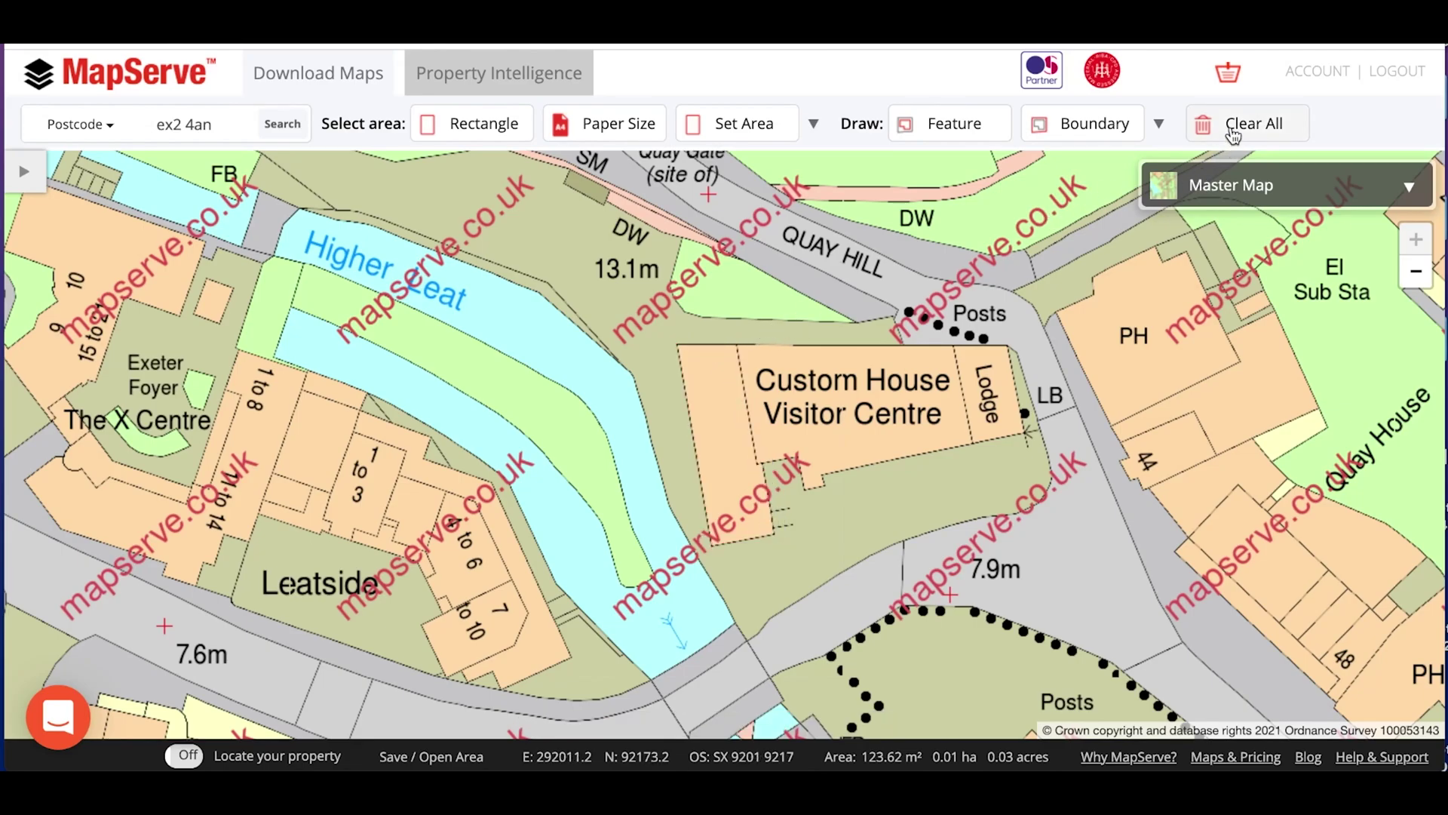
Draw a rectangle around Custom House Visitor Centre and resize it to 0.2 ha (0.49 ac)
left_click(1160, 125)
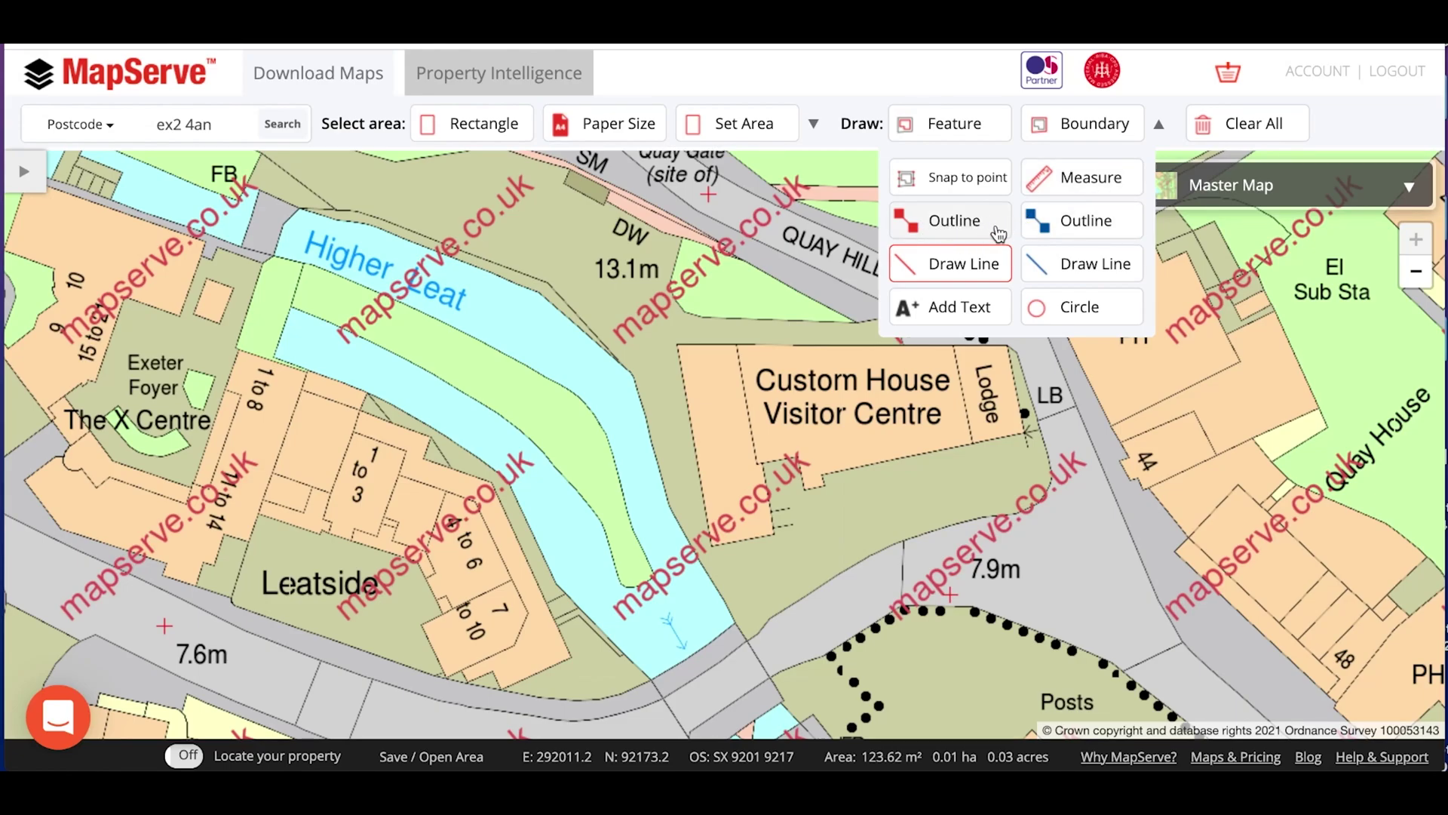
left_click(1159, 128)
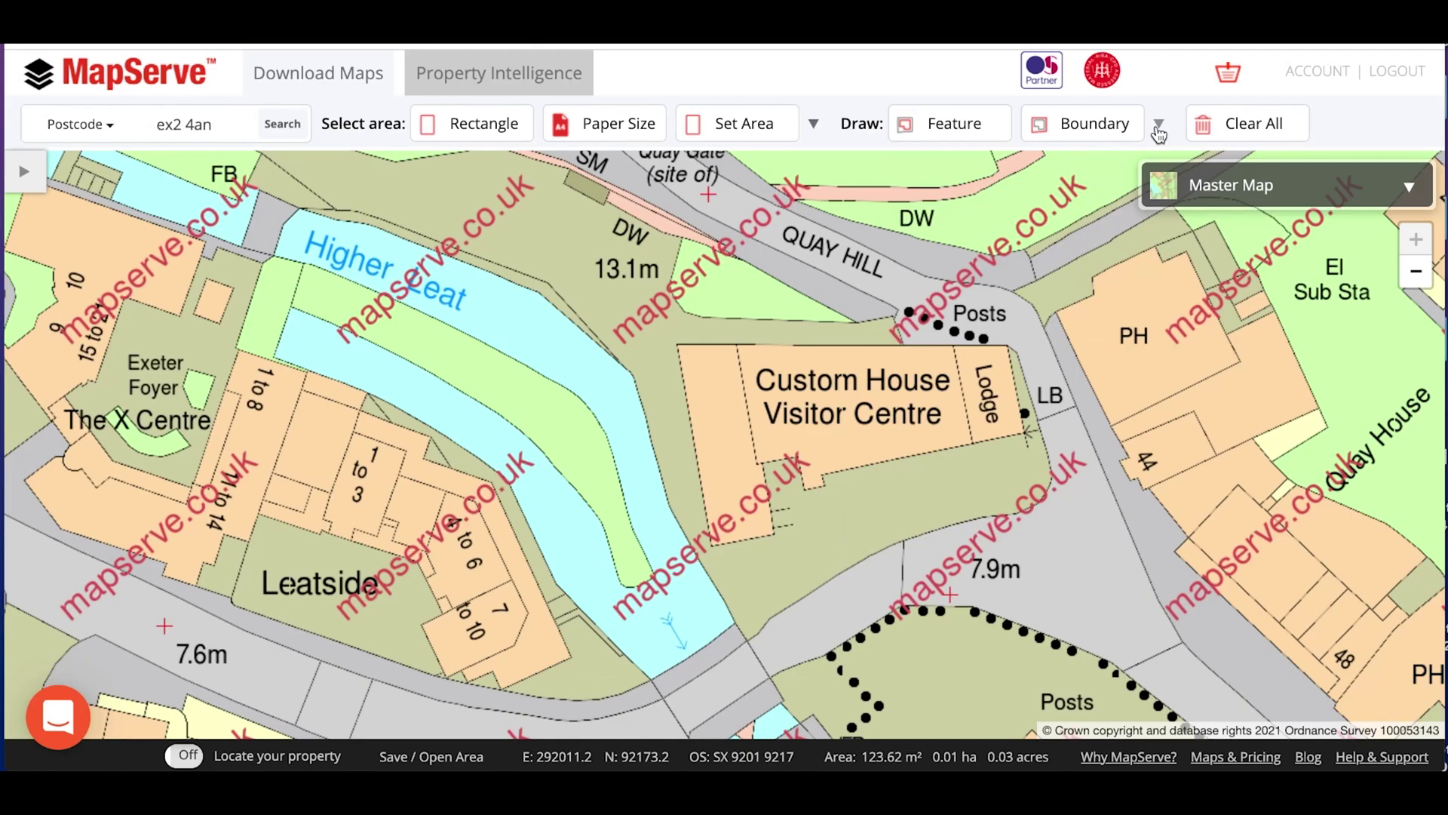
left_click(508, 133)
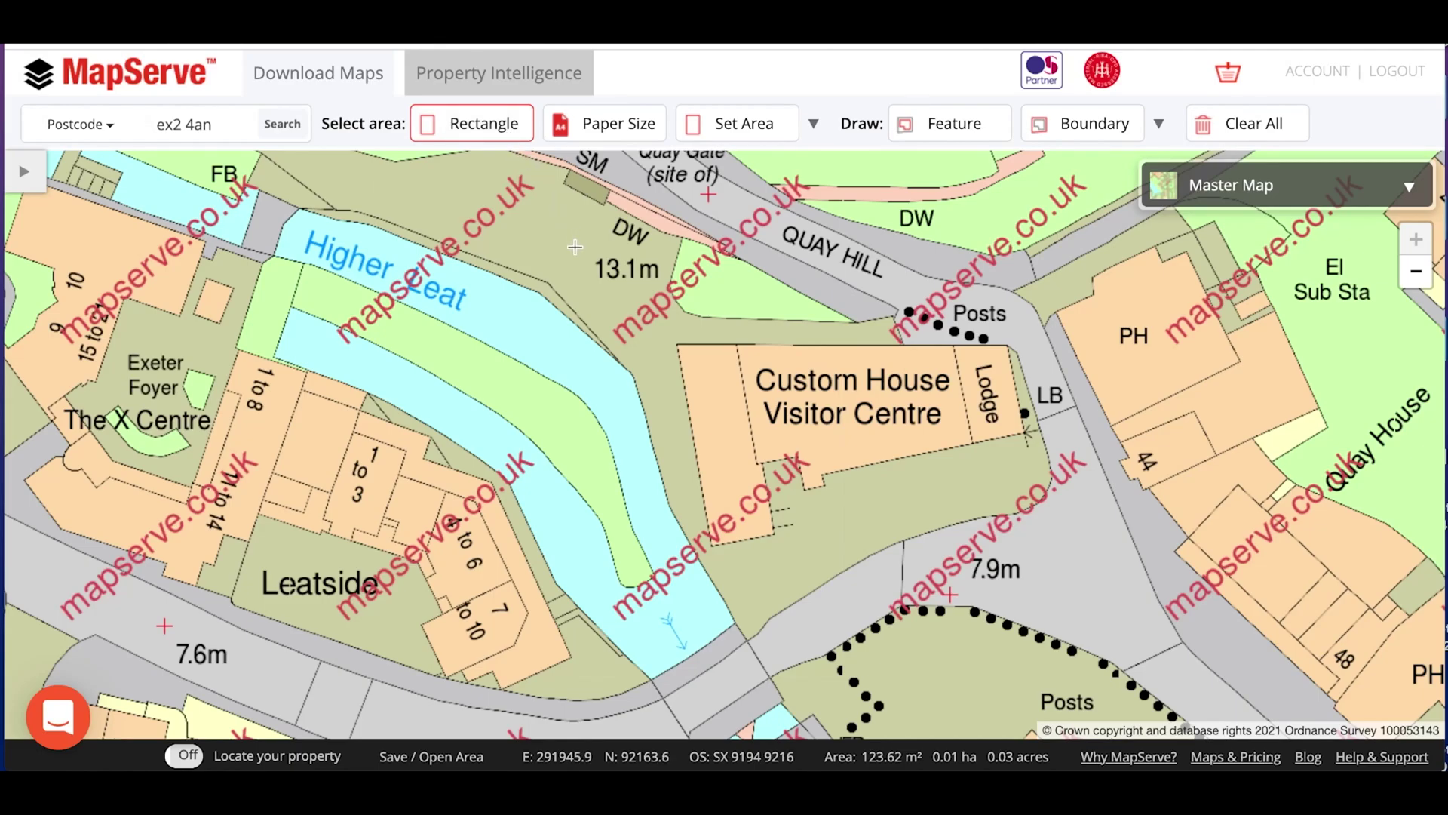
left_click_drag(575, 247, 1117, 702)
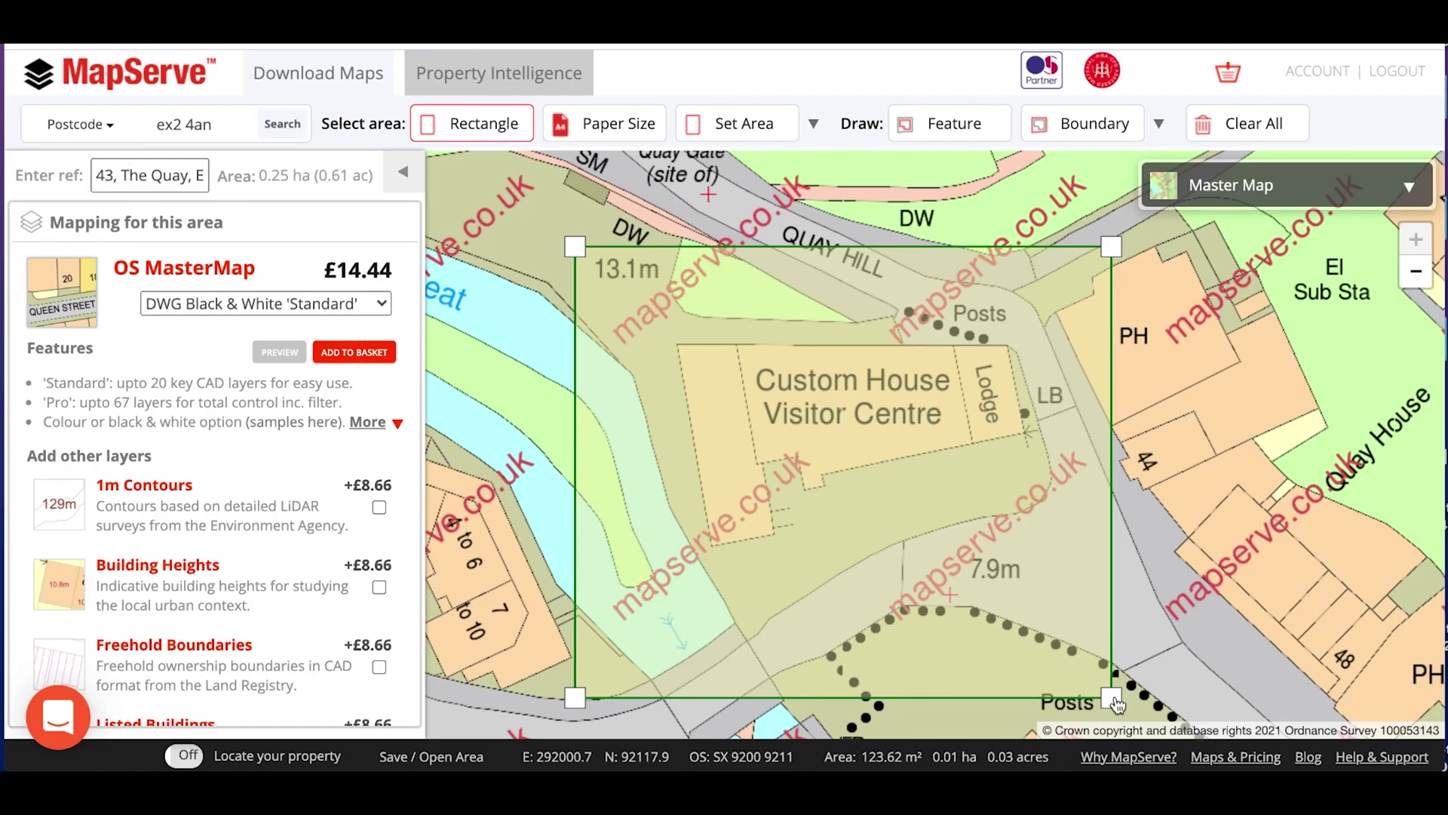
left_click_drag(1118, 707, 1164, 583)
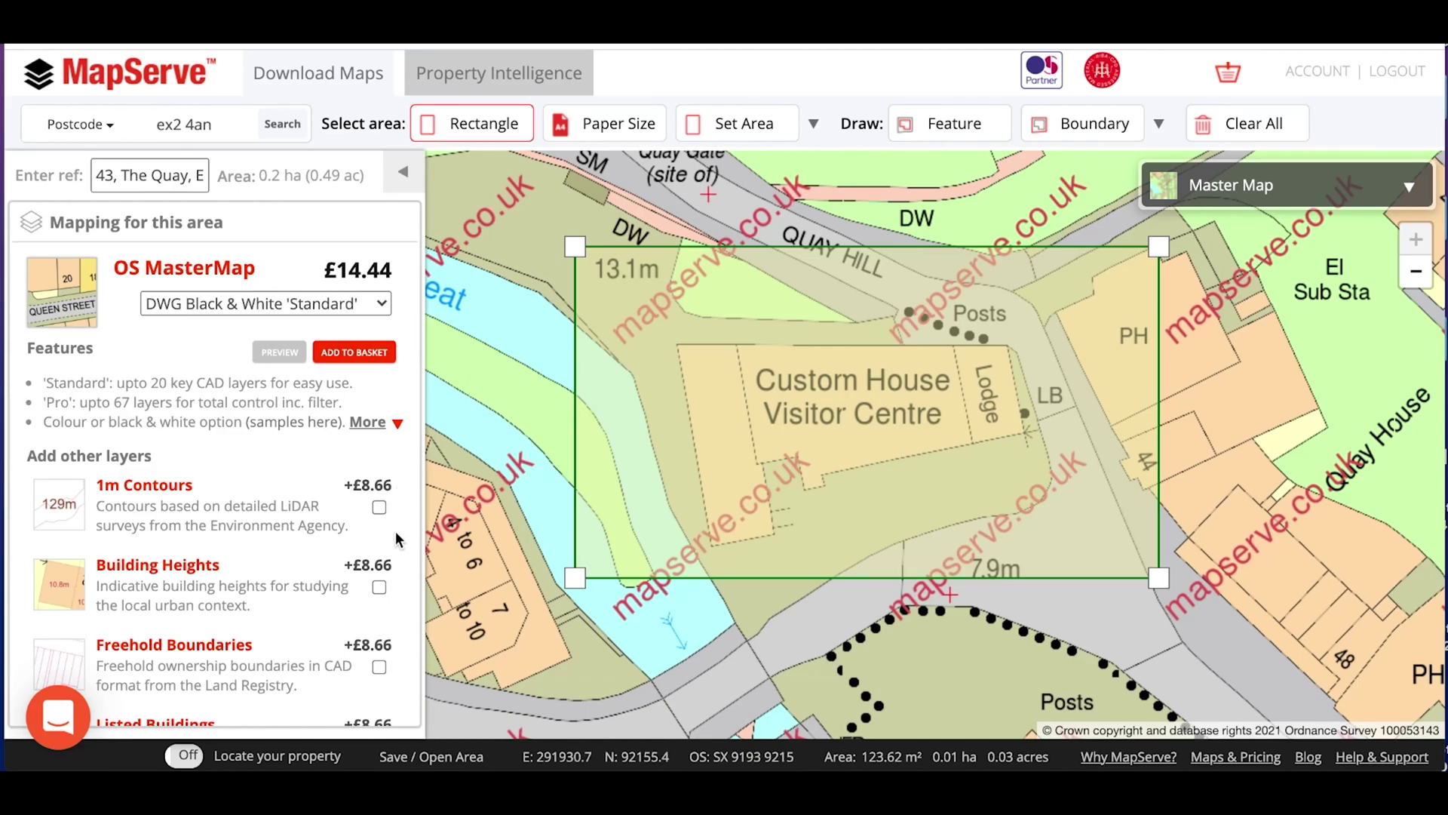
scroll(395, 531, "down", 1)
scroll(396, 531, "up", 1)
left_click(384, 302)
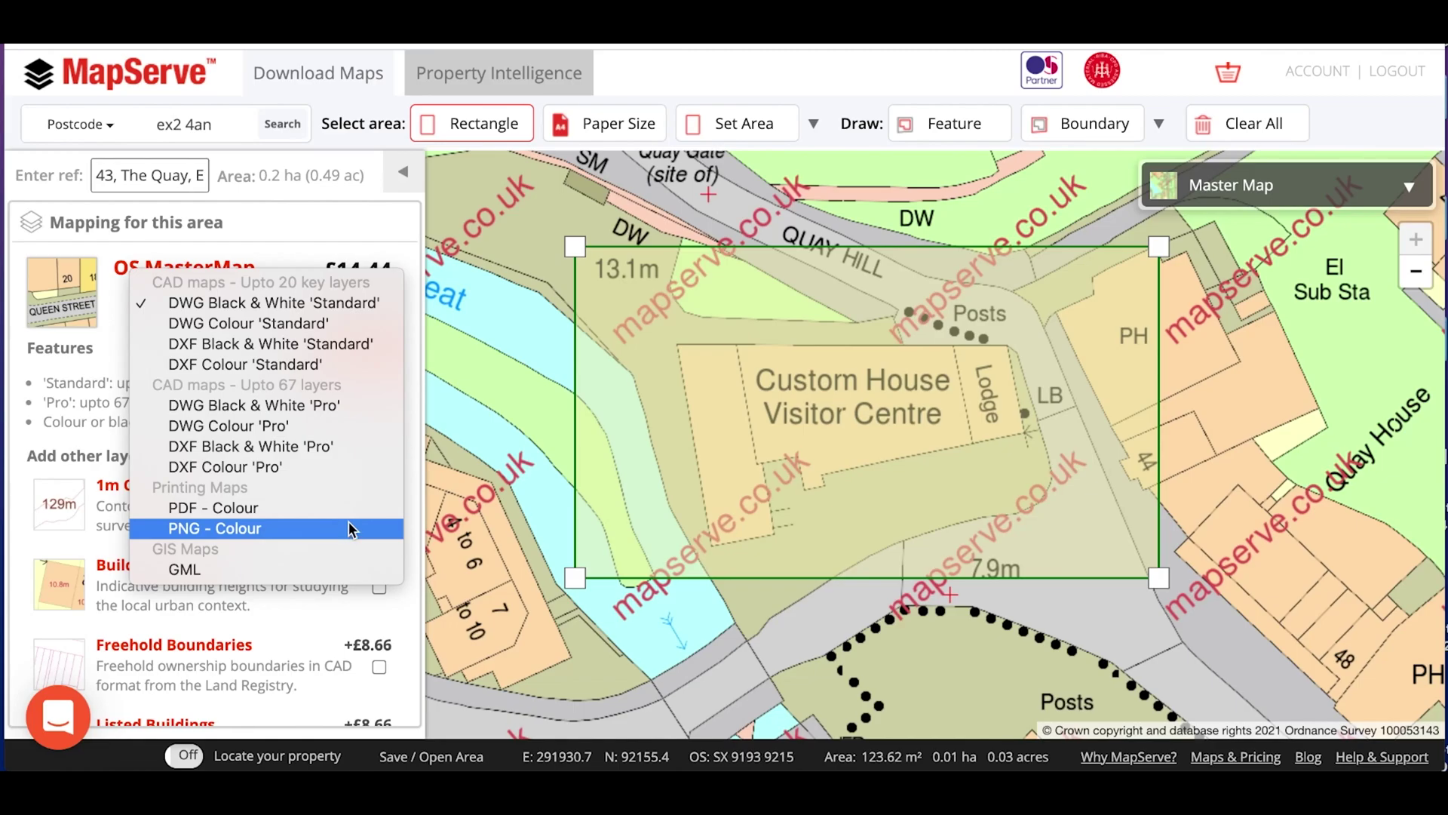
left_click(411, 261)
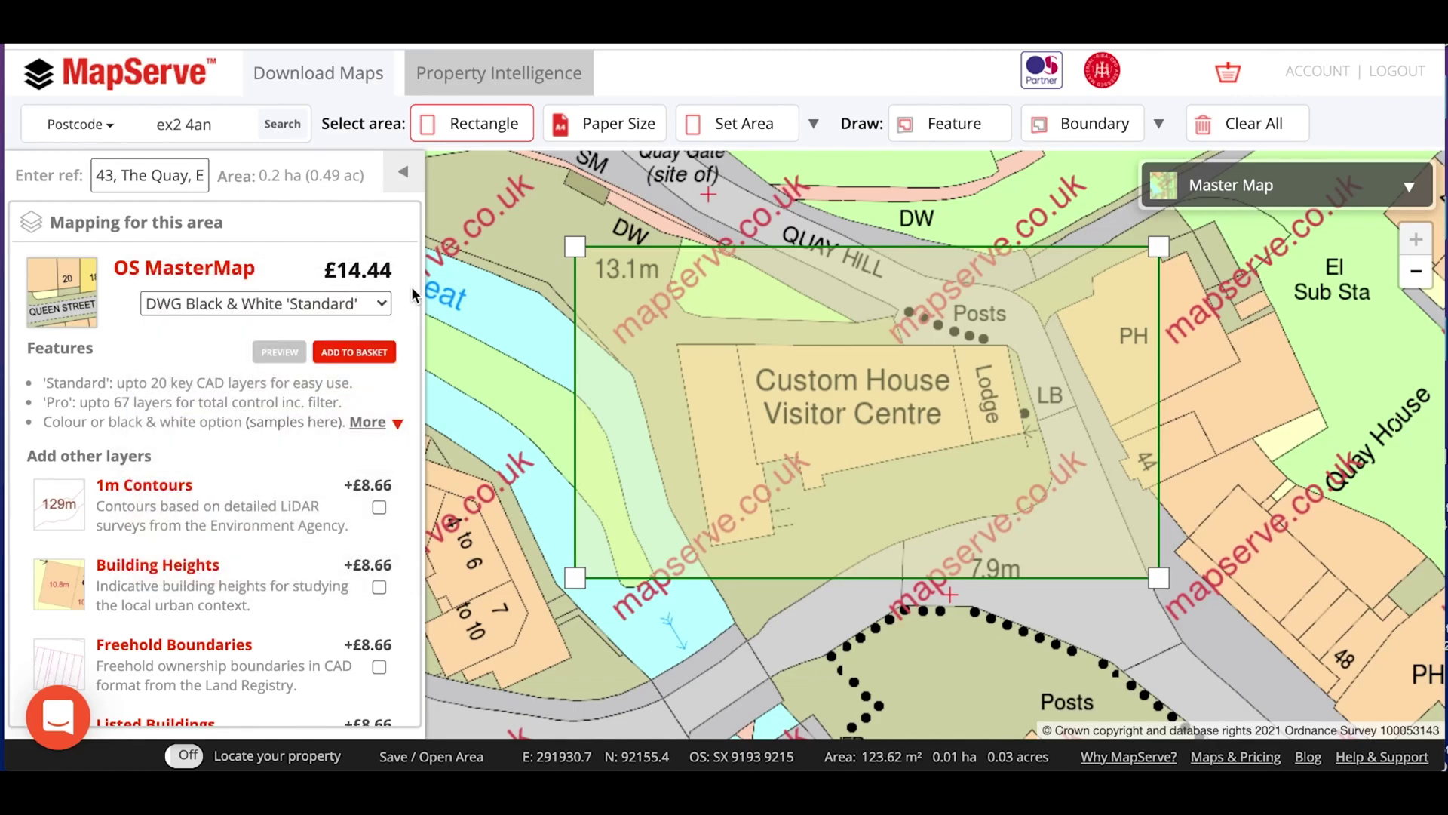
scroll(335, 454, "down", 3)
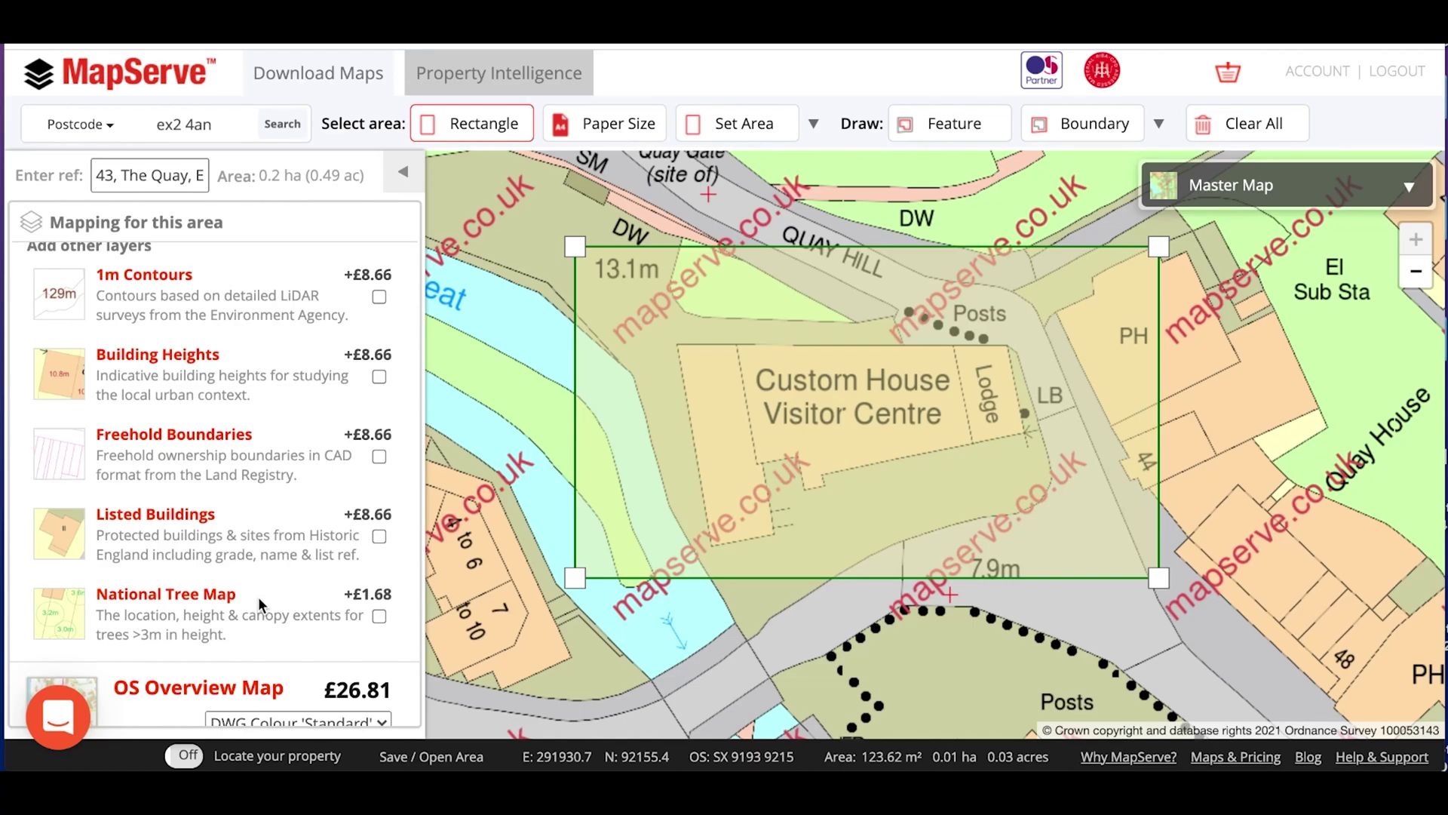
scroll(258, 596, "down", 4)
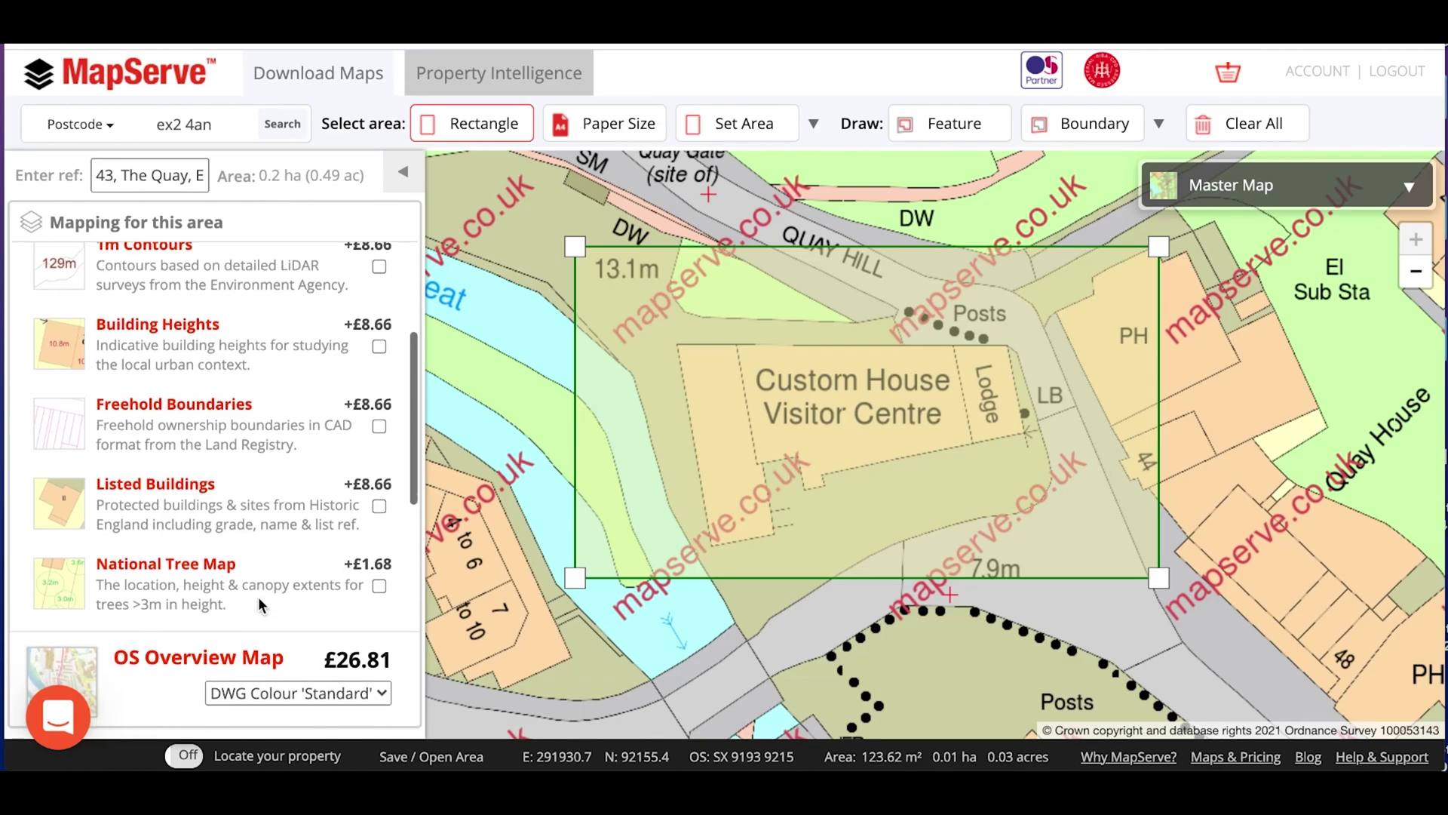
scroll(258, 596, "down", 3)
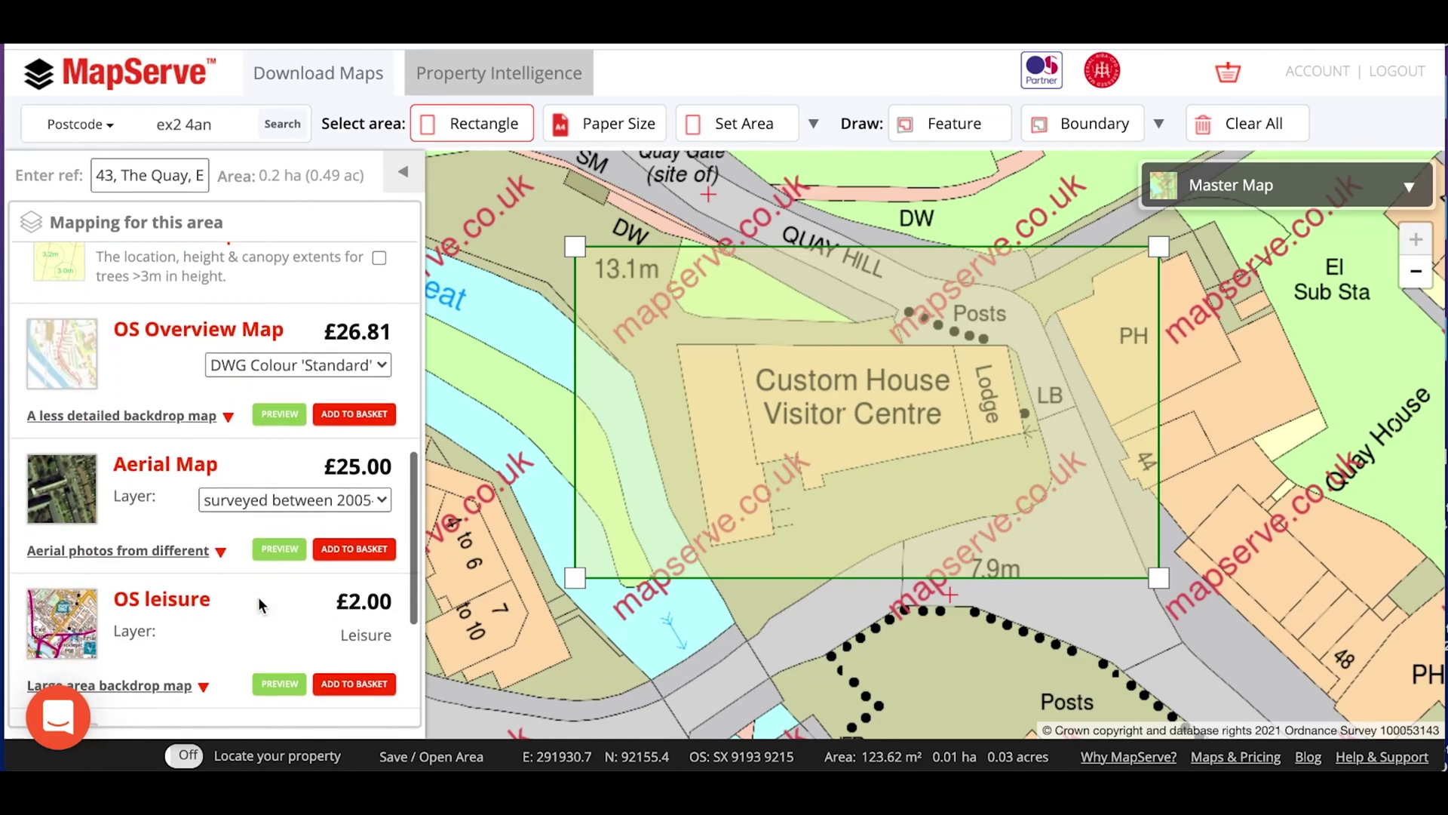
scroll(258, 596, "up", 6)
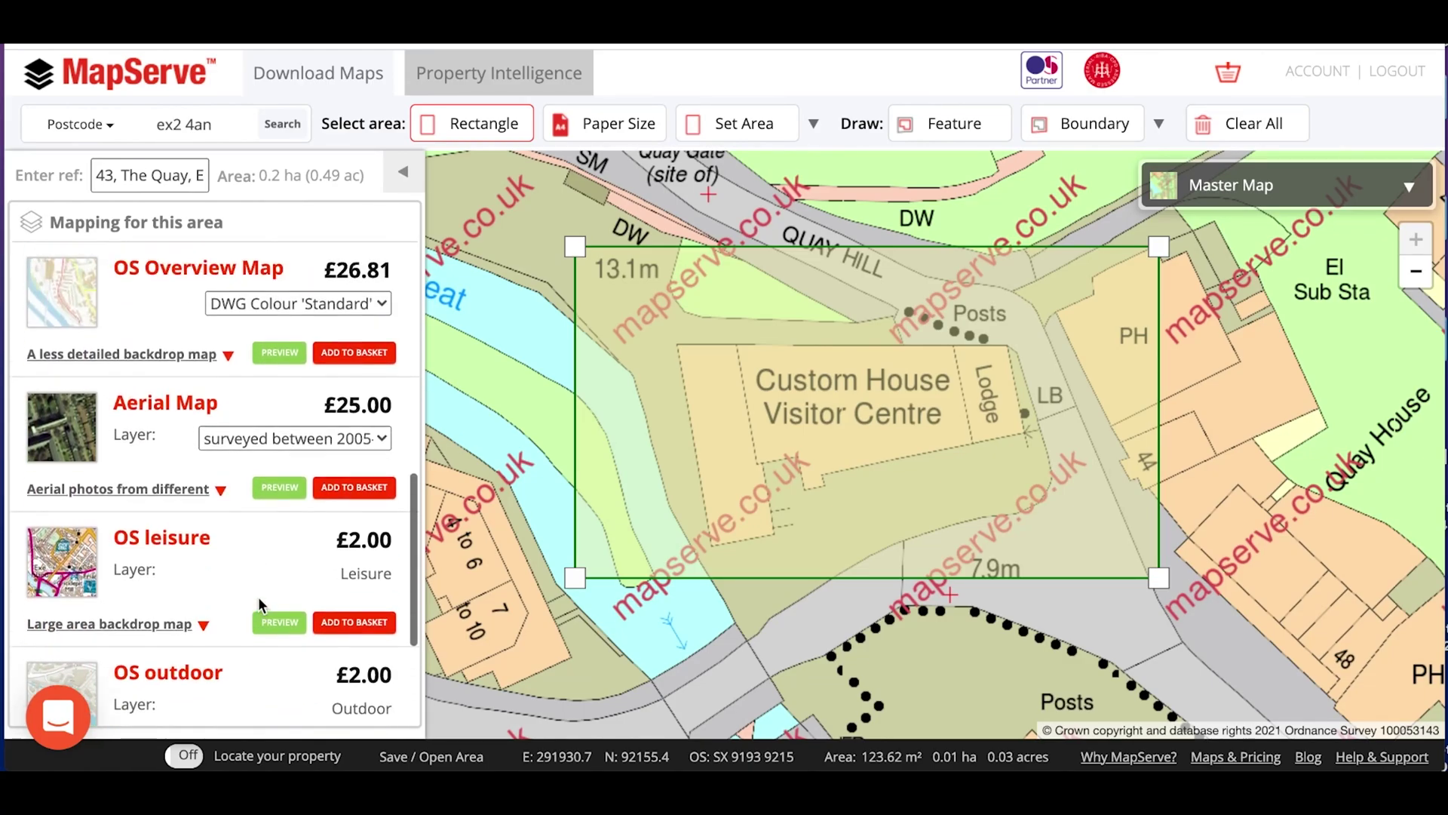
scroll(259, 596, "up", 3)
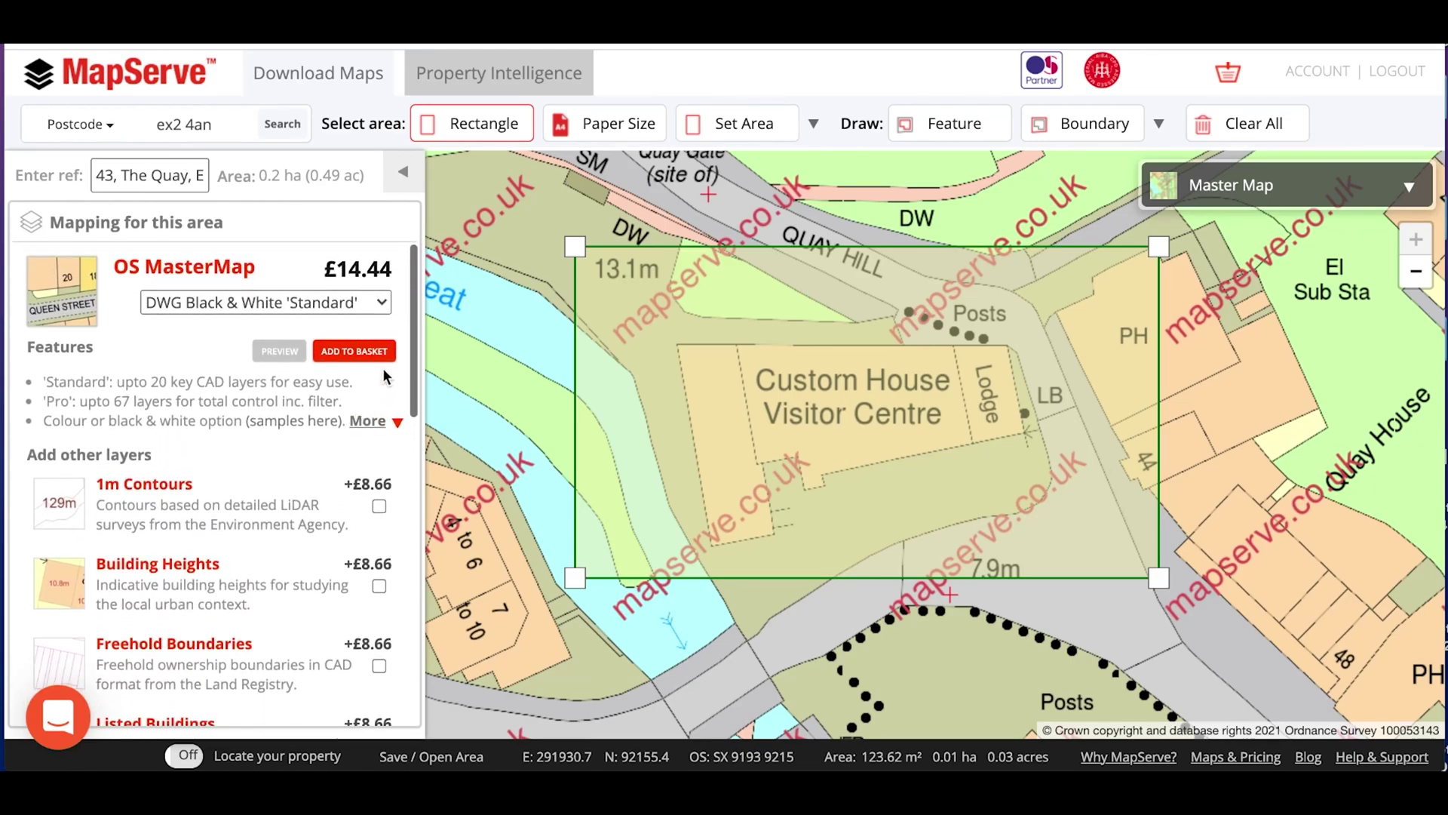
left_click(369, 355)
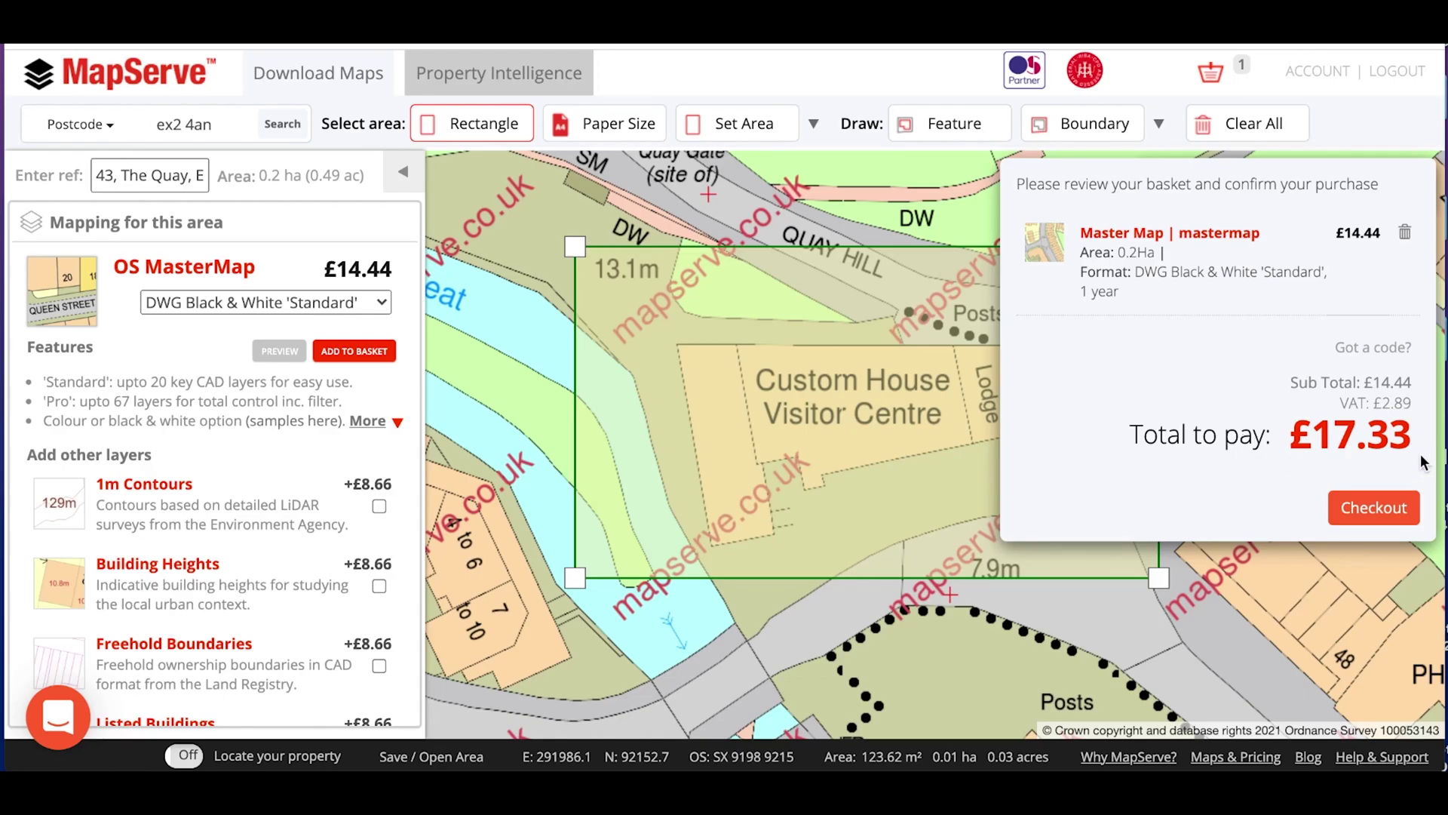
Check out the £17.33 basket, then close the checkout panel to return to the map
left_click(1374, 504)
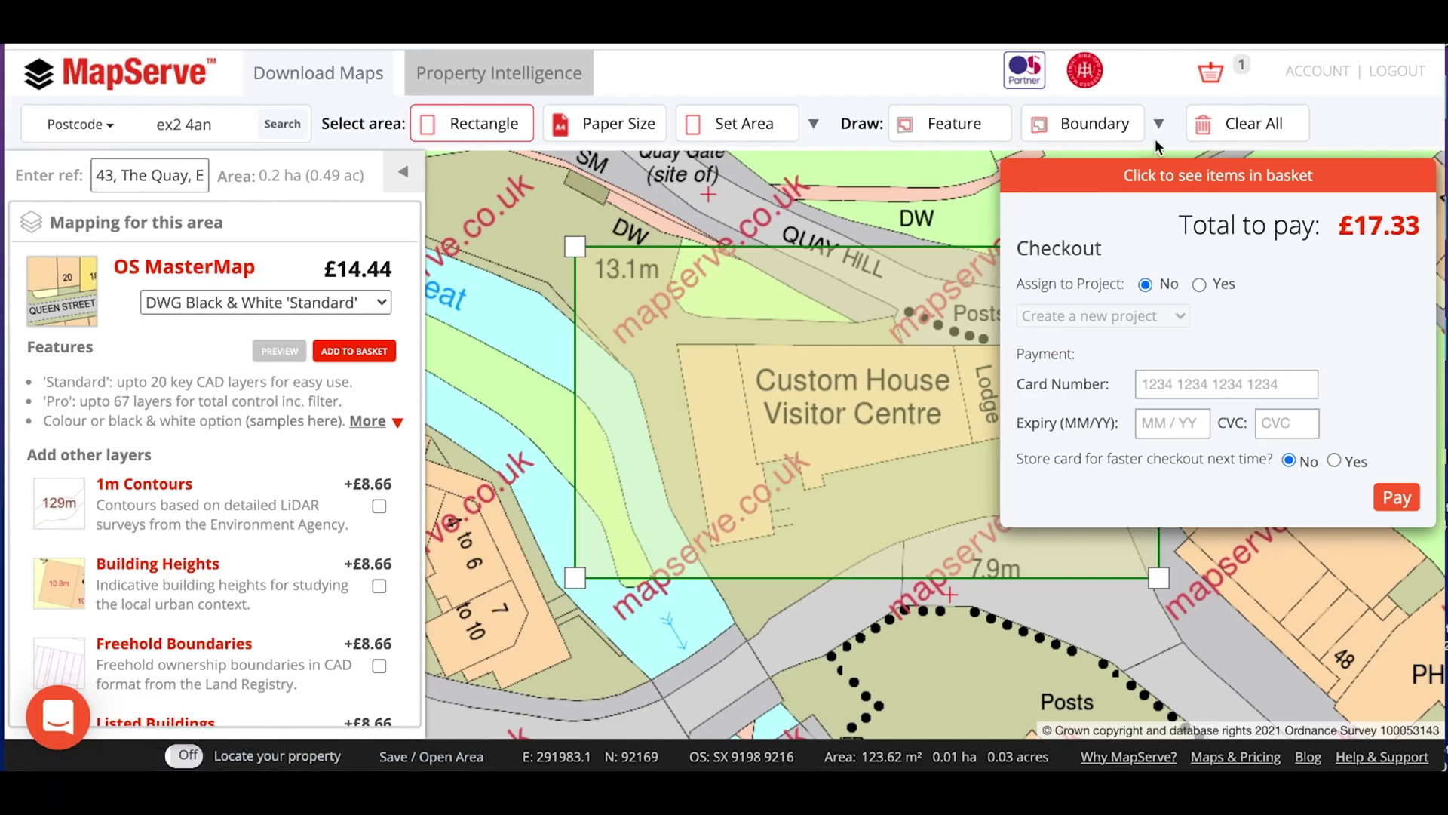
left_click(1187, 605)
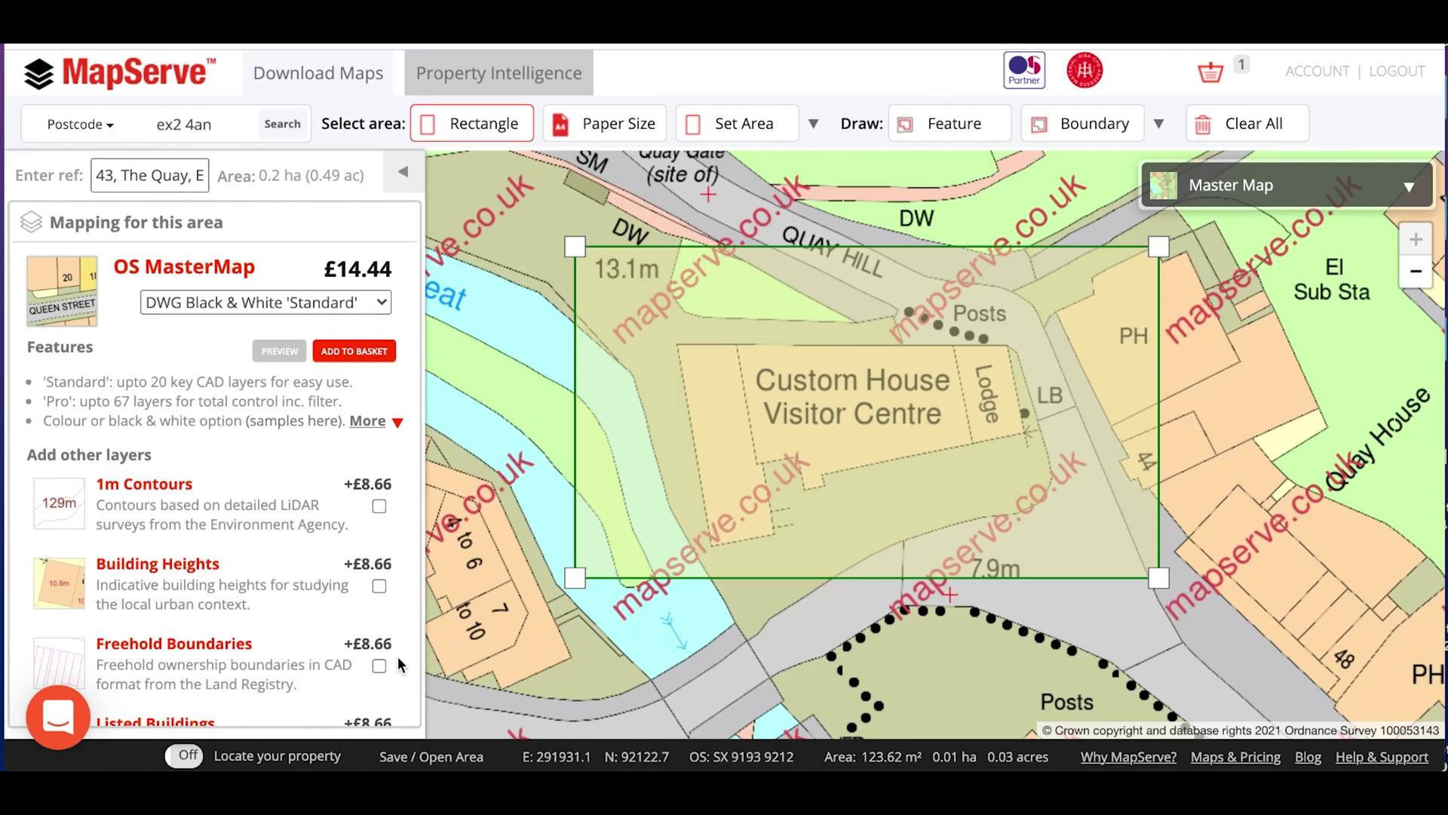
scroll(385, 664, "down", 3)
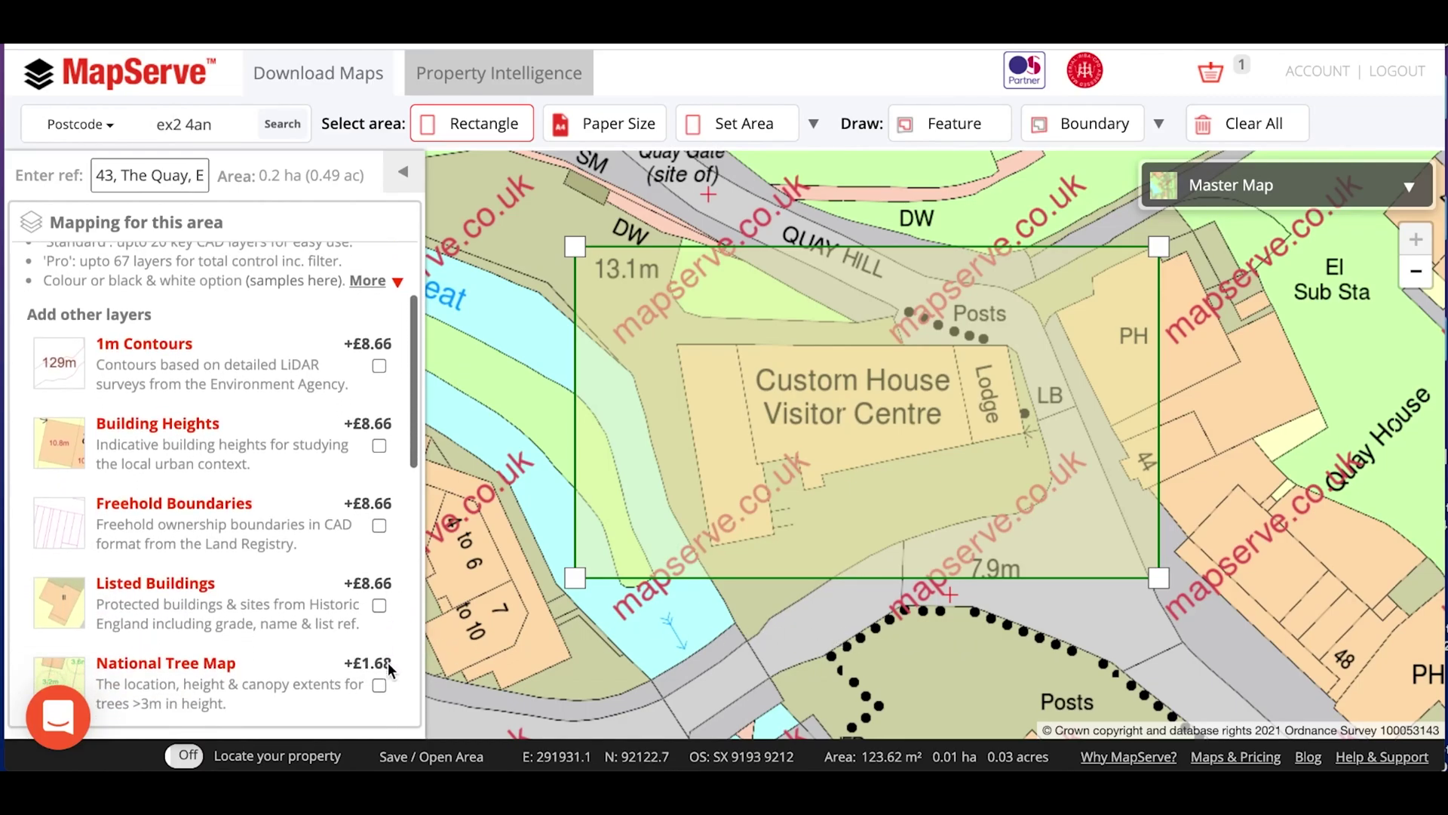
Choose 'surveyed up to 2019' aerial imagery (£30.00) and preview it over Custom House
scroll(390, 669, "down", 5)
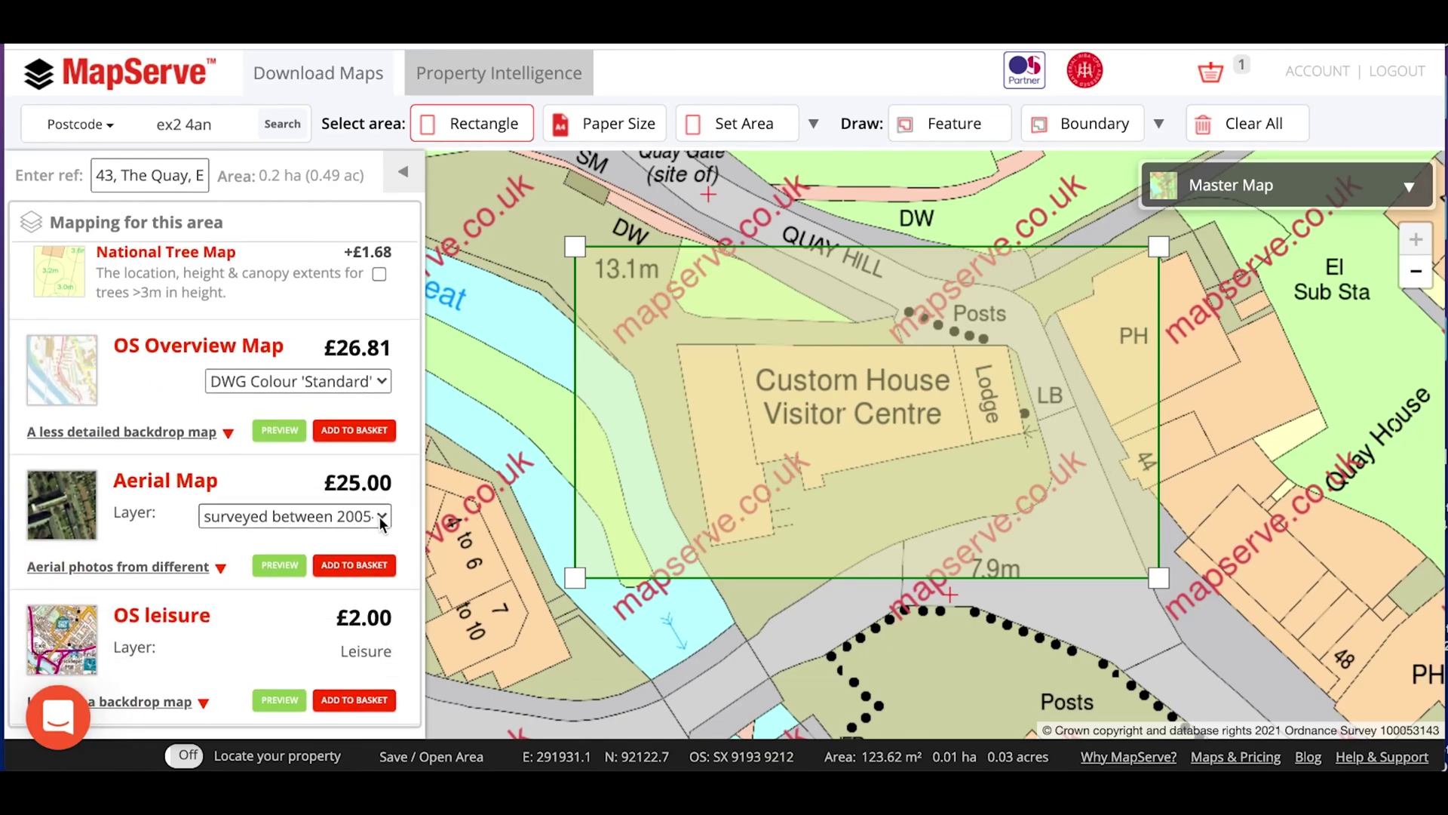
left_click(379, 516)
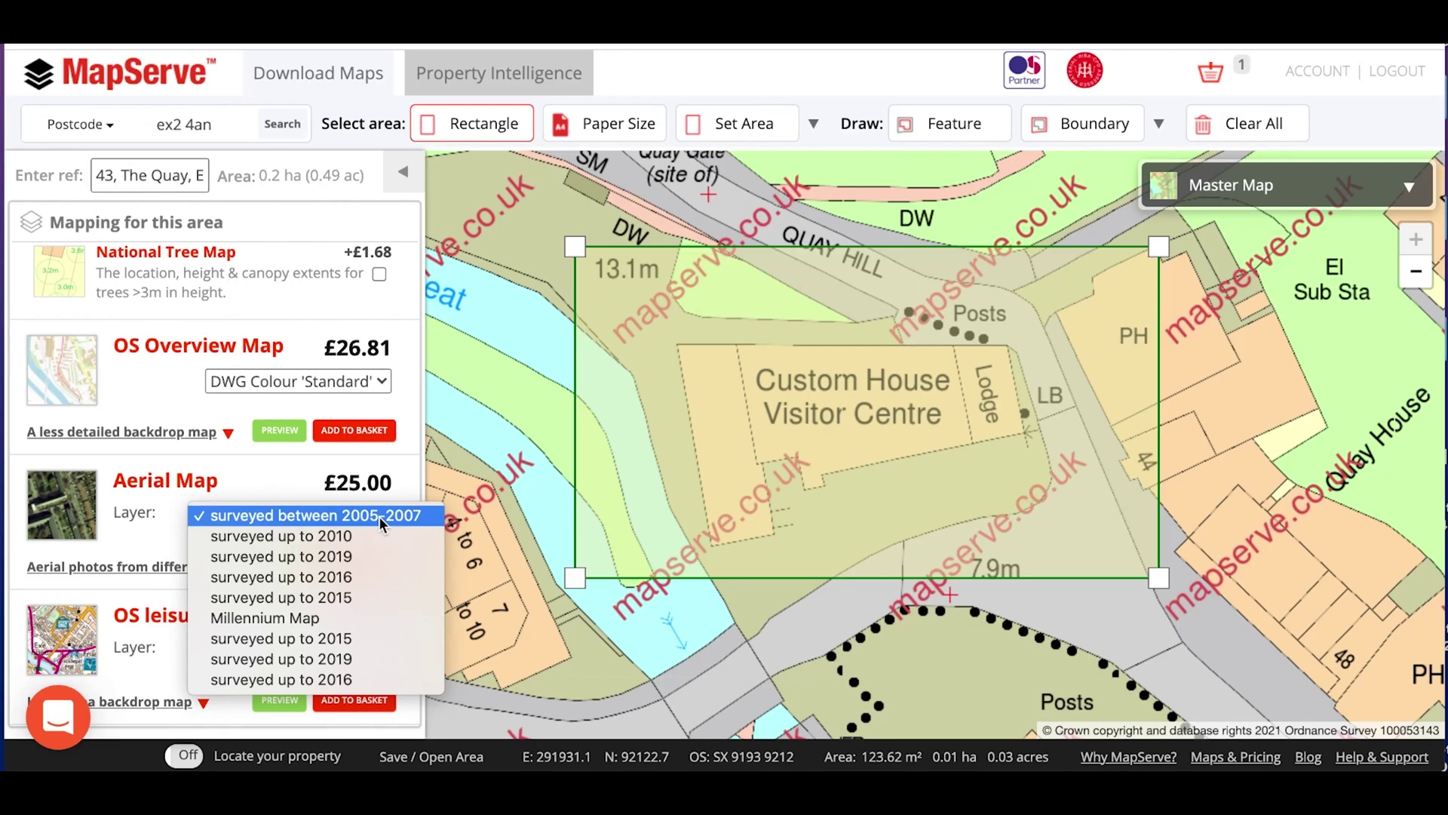
left_click(378, 556)
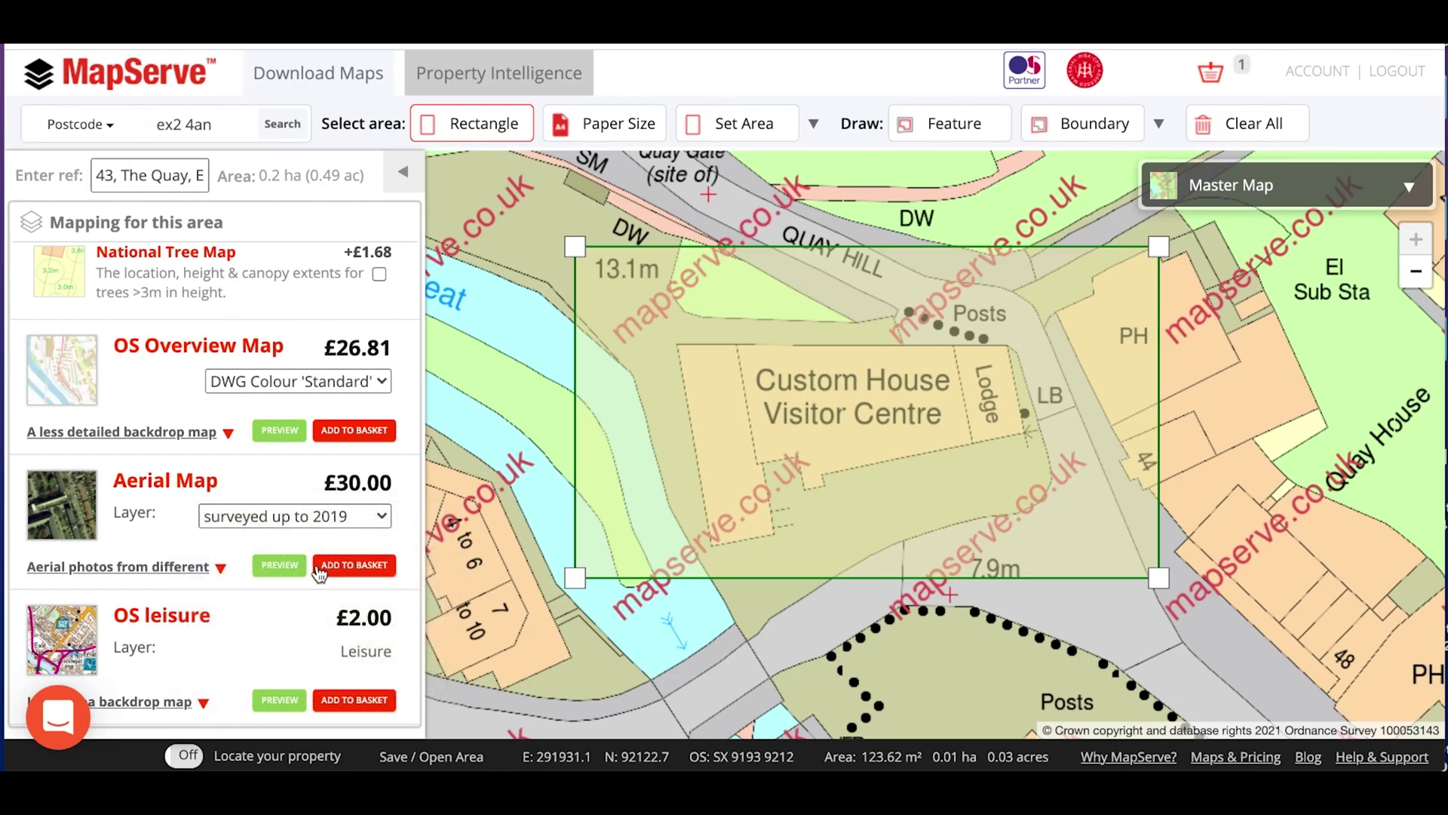
left_click(282, 565)
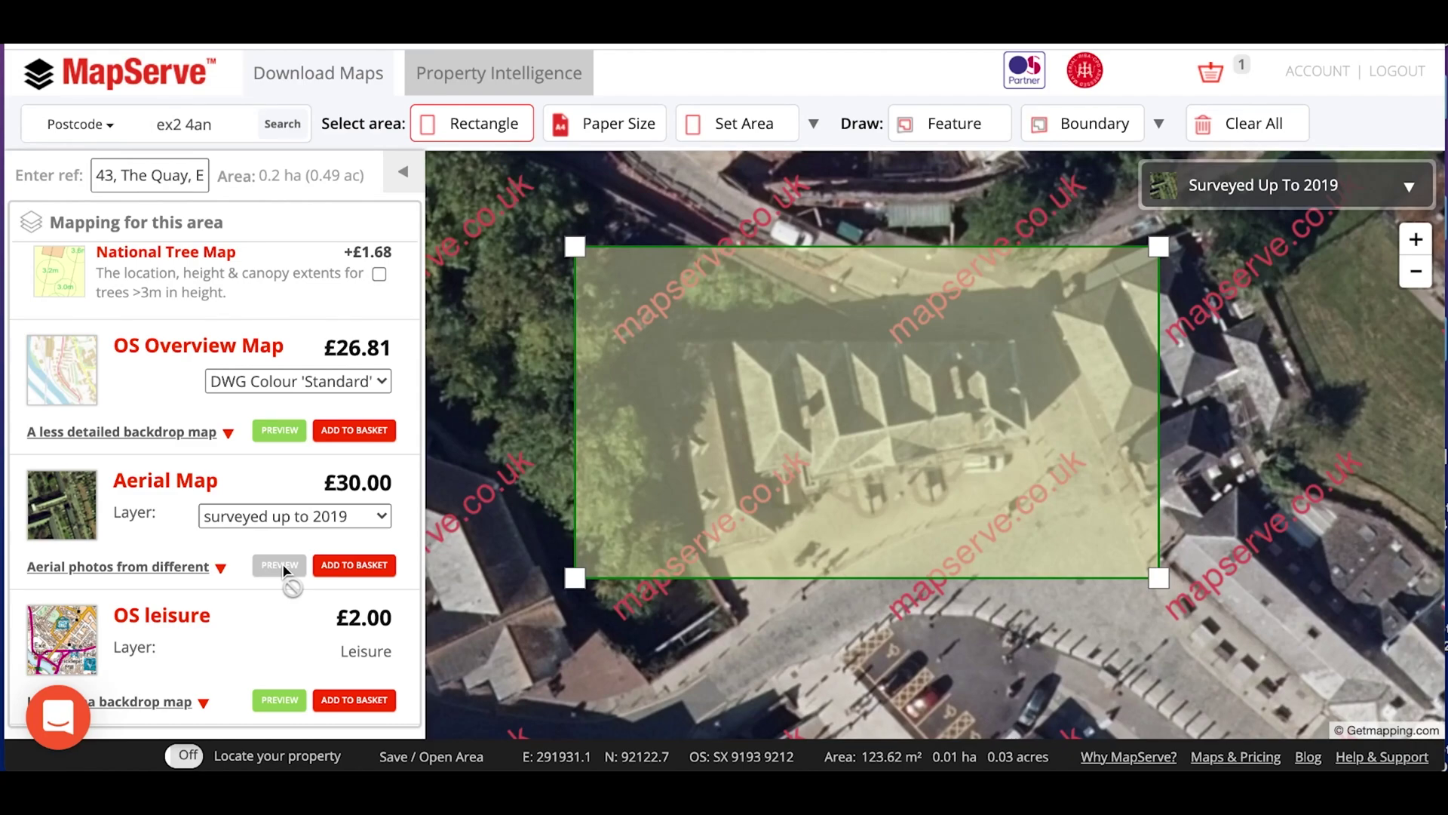
scroll(306, 596, "down", 1)
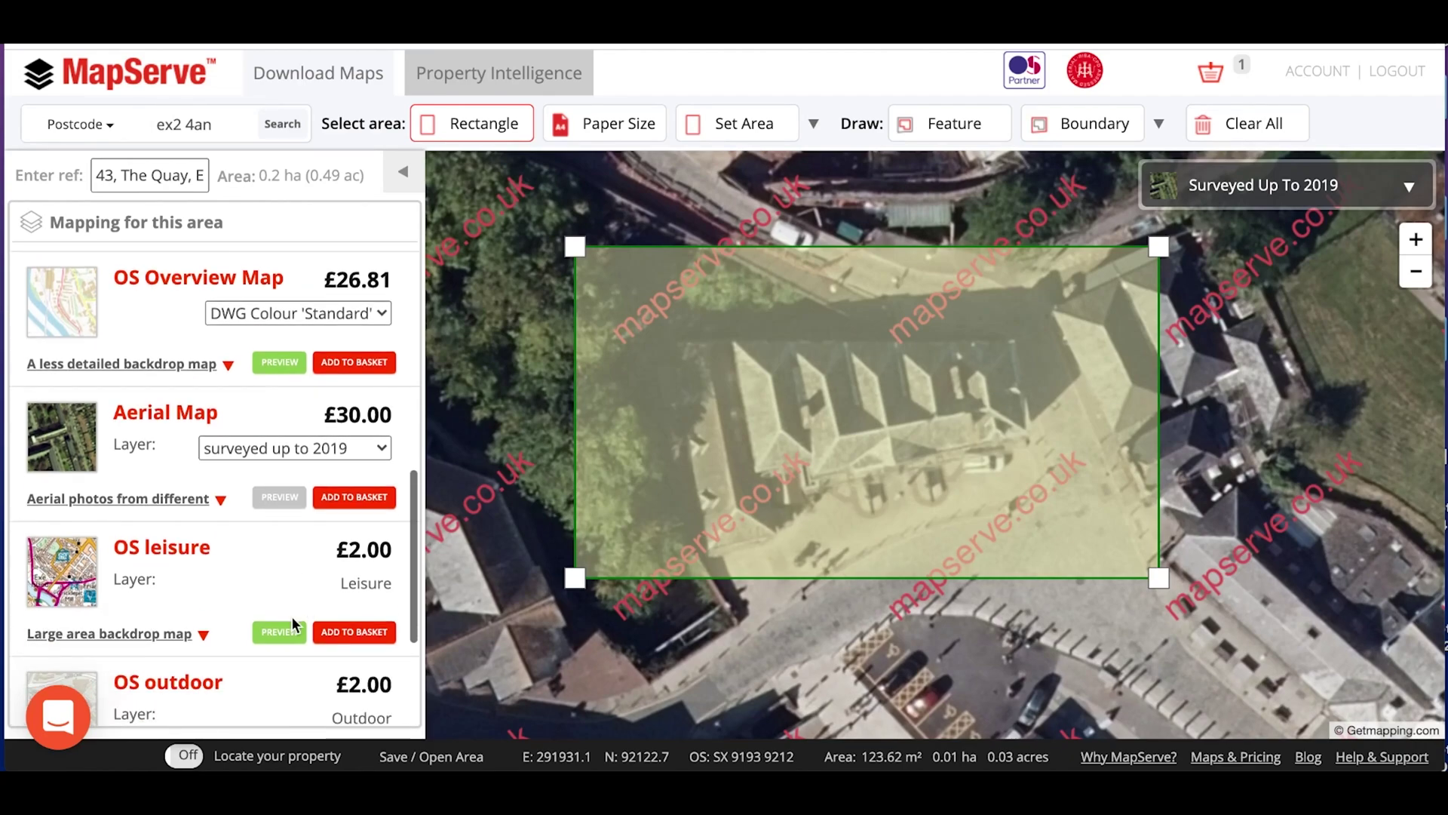